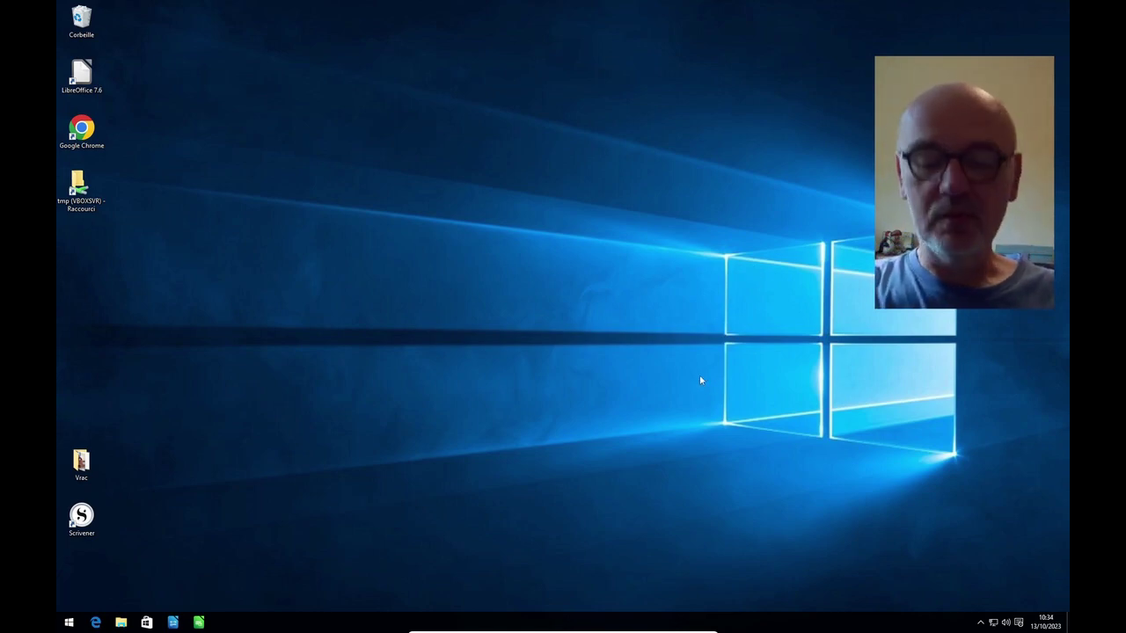
pyautogui.hotkey('alt', 'Tab')
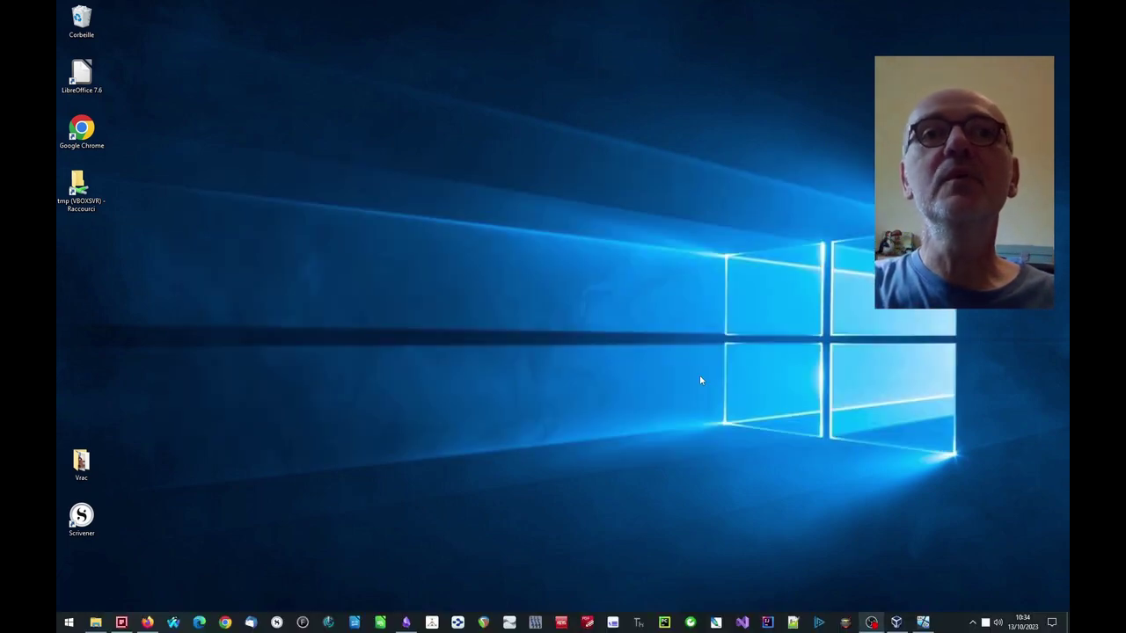
pyautogui.hotkey('alt', 'Tab')
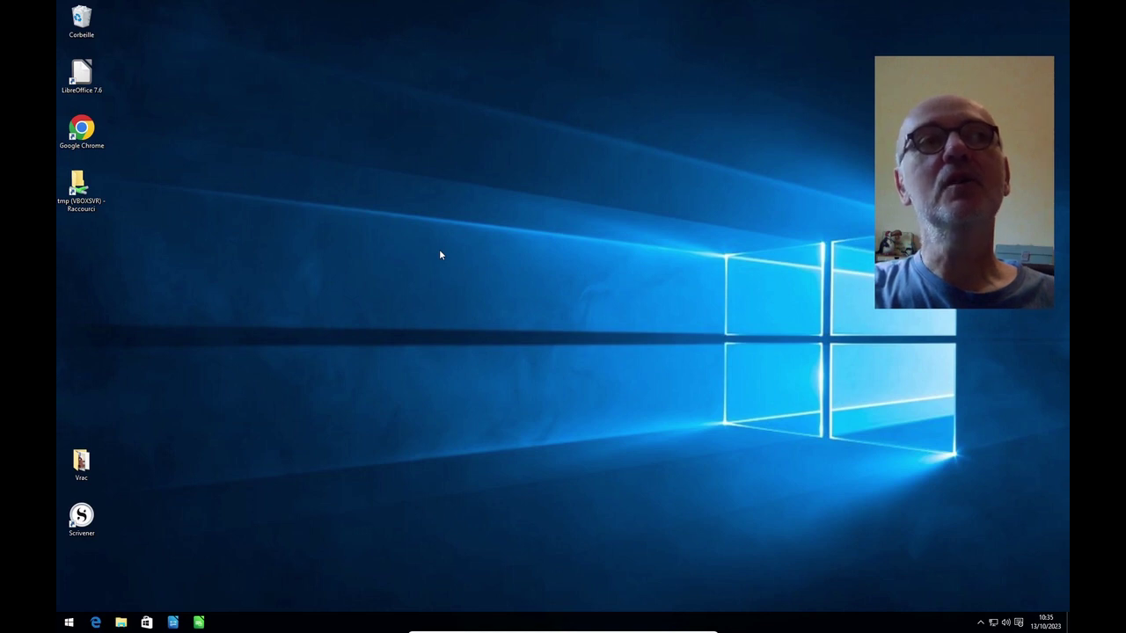
# Open Google Chrome and go to docs.google.com, removing the suggested document path from the address
pyautogui.click(88, 123)
pyautogui.doubleClick(88, 125)
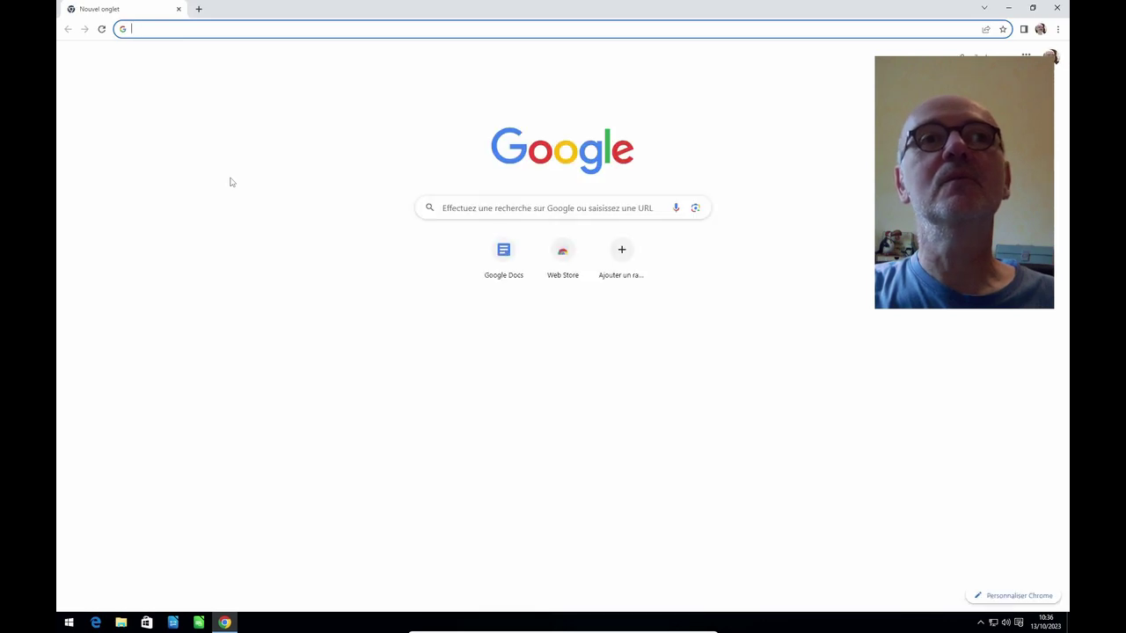
pyautogui.click(246, 30)
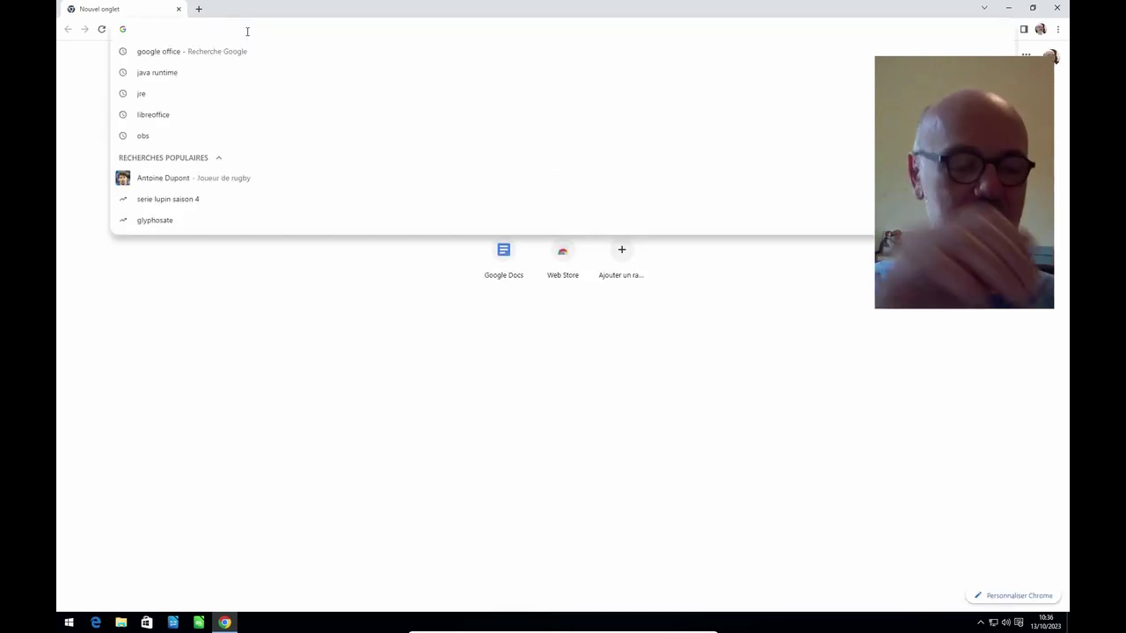
pyautogui.write('docs.goo')
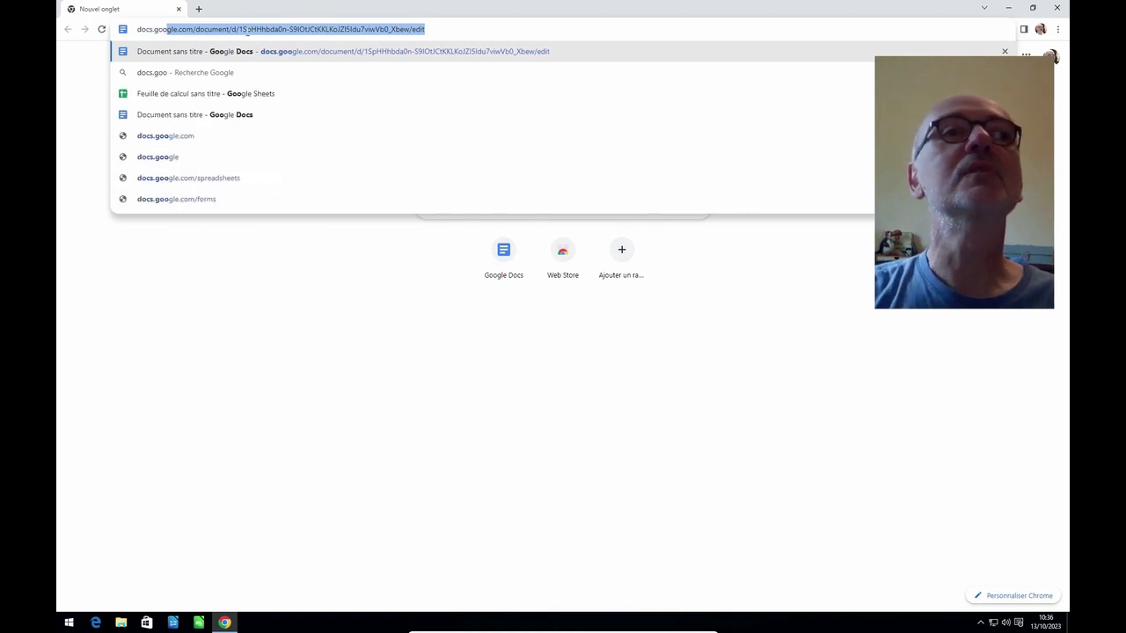
pyautogui.press('End')
pyautogui.hotkey('ctrl', 'shift', 'Left')
pyautogui.hotkey('ctrl', 'shift', 'Left')
pyautogui.hotkey('ctrl', 'shift', 'Left')
pyautogui.hotkey('ctrl', 'shift', 'Left')
pyautogui.hotkey('ctrl', 'shift', 'Left')
pyautogui.hotkey('ctrl', 'shift', 'Left')
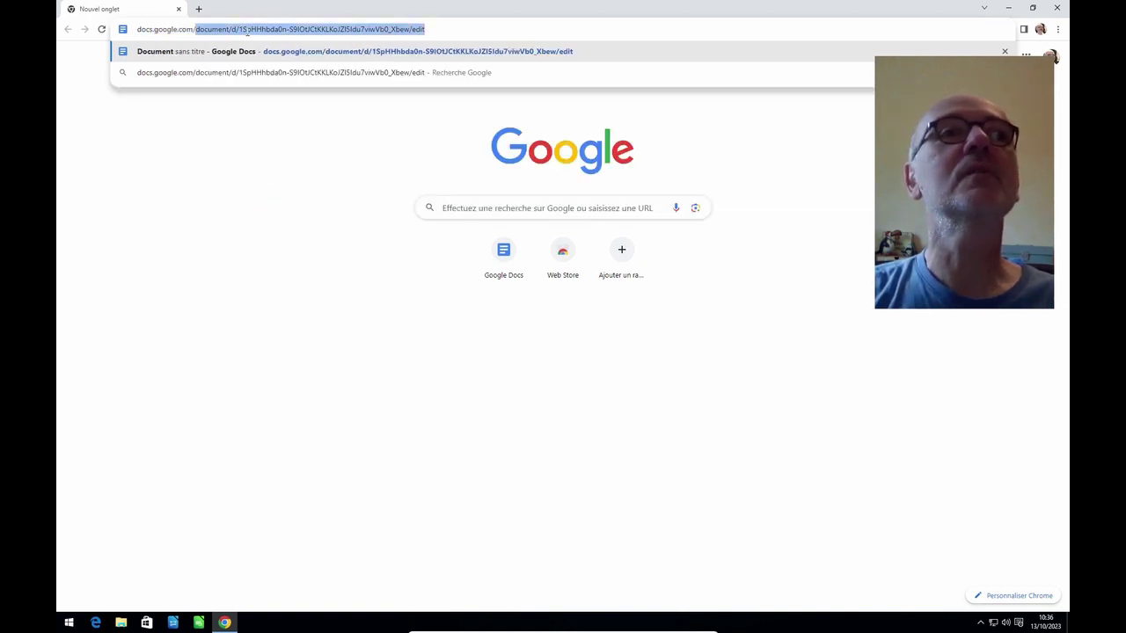
pyautogui.press('BackSpace')
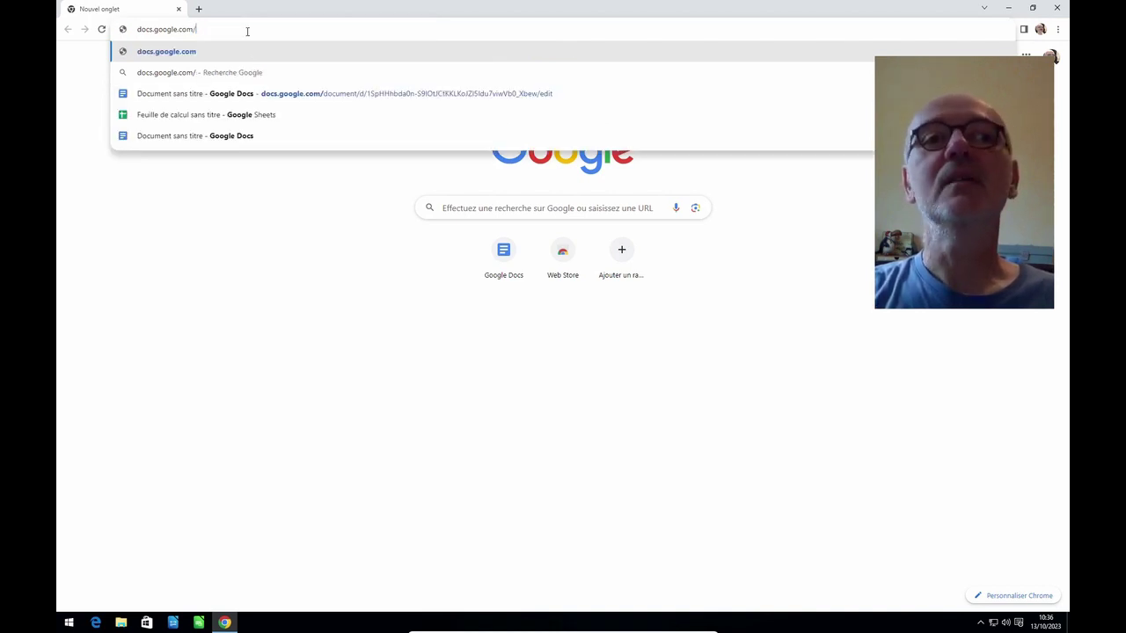
pyautogui.press('Return')
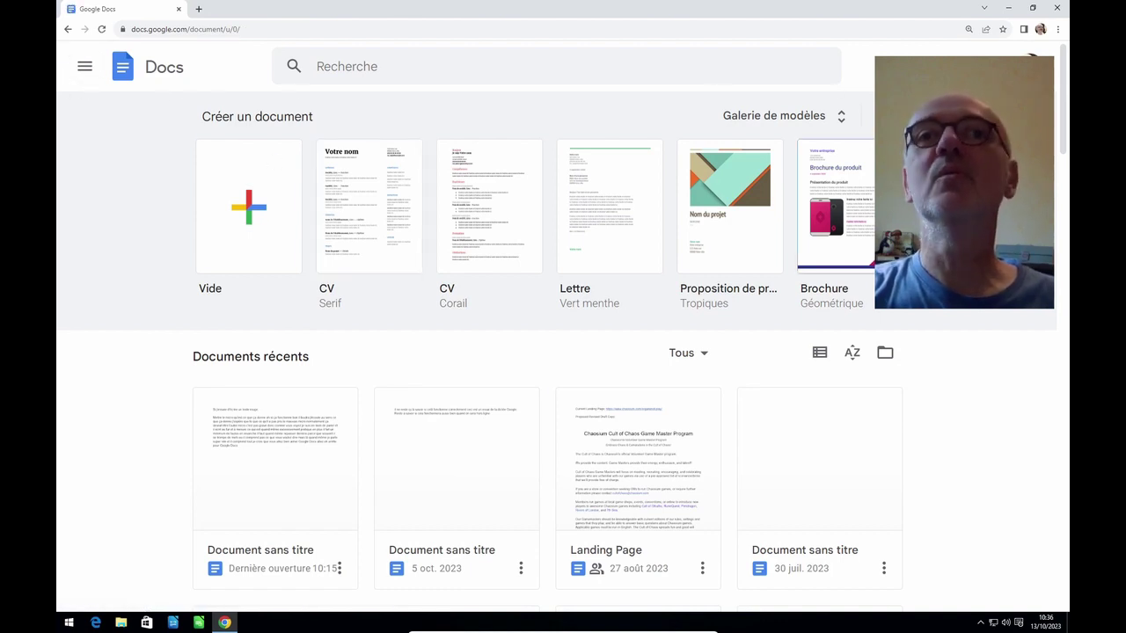
# View the Google Docs home page and its list of related apps, and return to the Docs home
pyautogui.scroll(-1, 849, 284)
pyautogui.scroll(1, 766, 319)
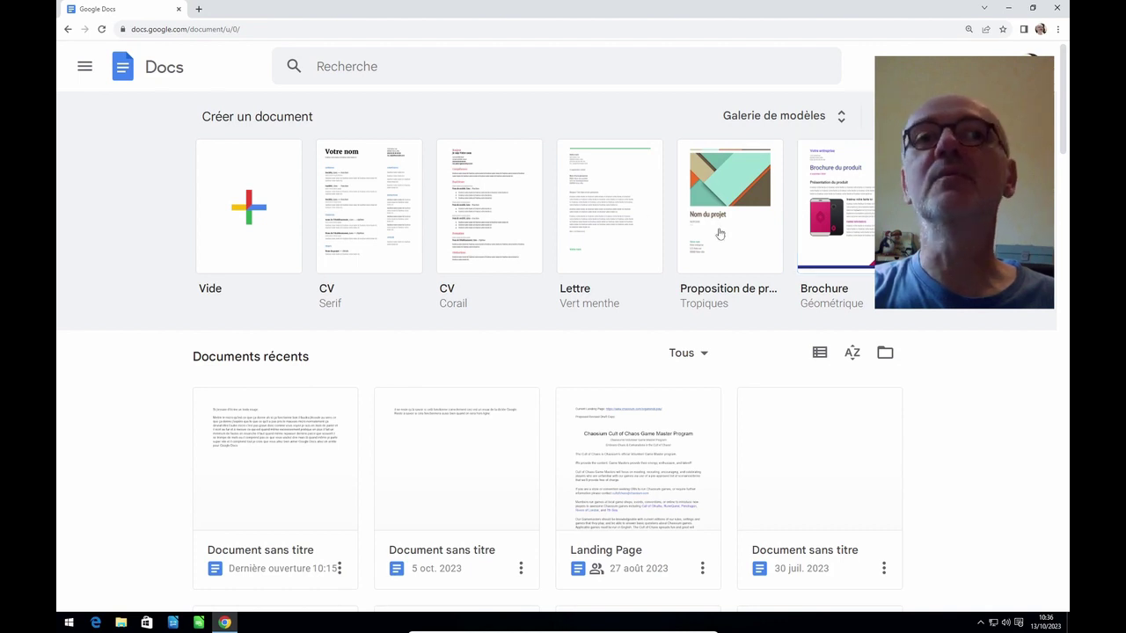
pyautogui.click(80, 73)
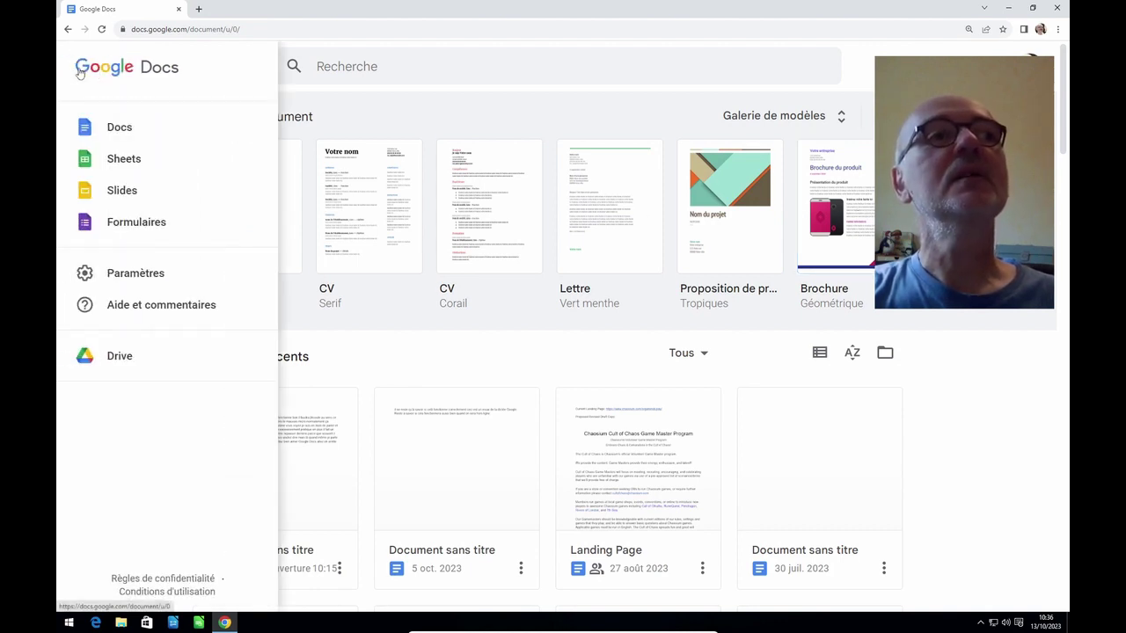
pyautogui.click(358, 86)
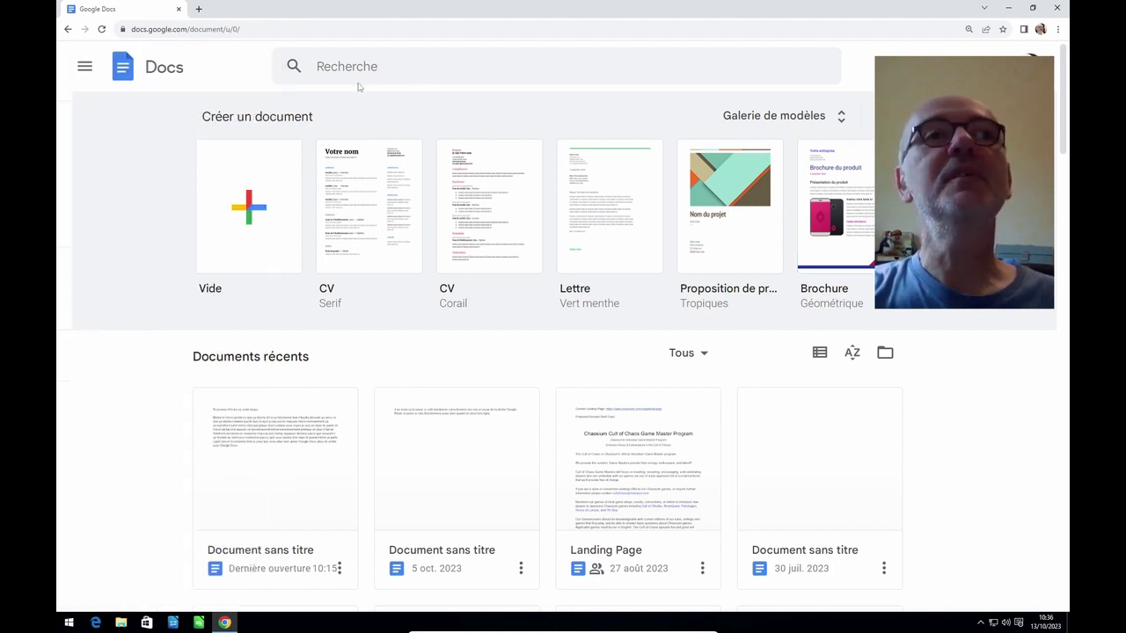
pyautogui.click(84, 68)
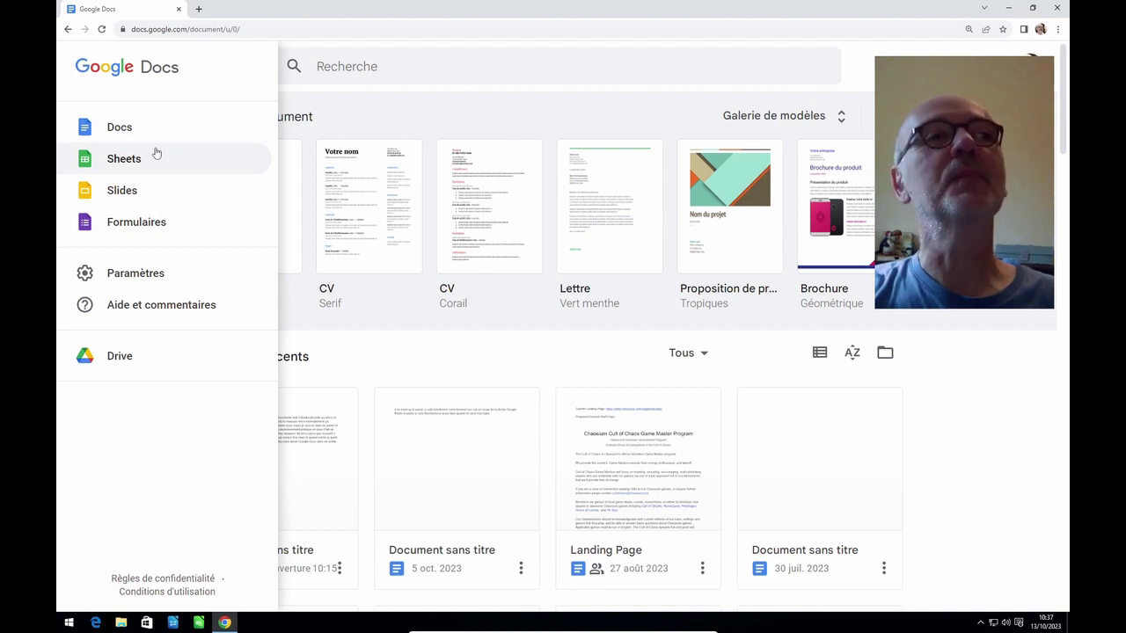
pyautogui.click(115, 126)
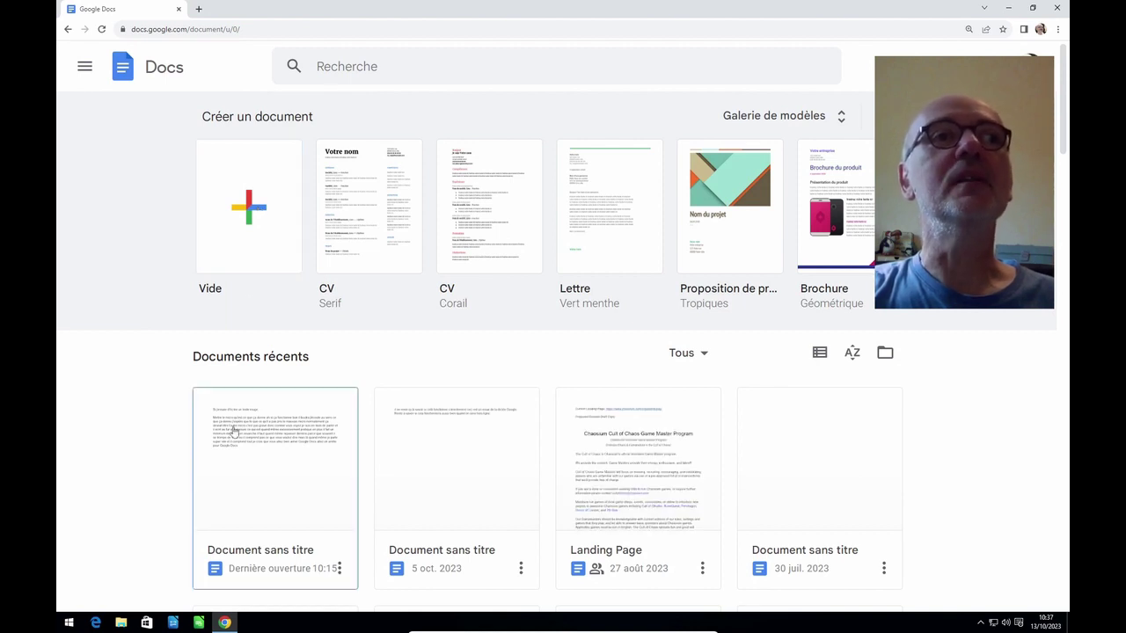
# Create a blank document and set the browser zoom one level above 150 %
pyautogui.click(249, 228)
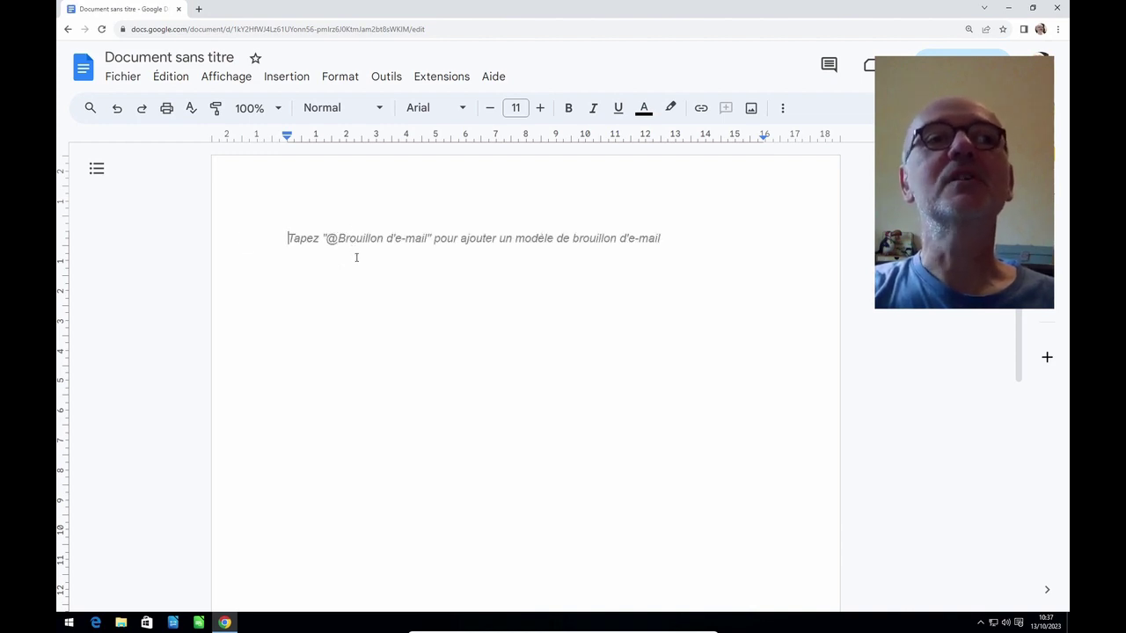
pyautogui.hotkey('ctrl', '+')
pyautogui.hotkey('ctrl', '+')
pyautogui.hotkey('ctrl', '+')
pyautogui.hotkey('ctrl', '+')
pyautogui.hotkey('ctrl', '+')
pyautogui.hotkey('ctrl', '+')
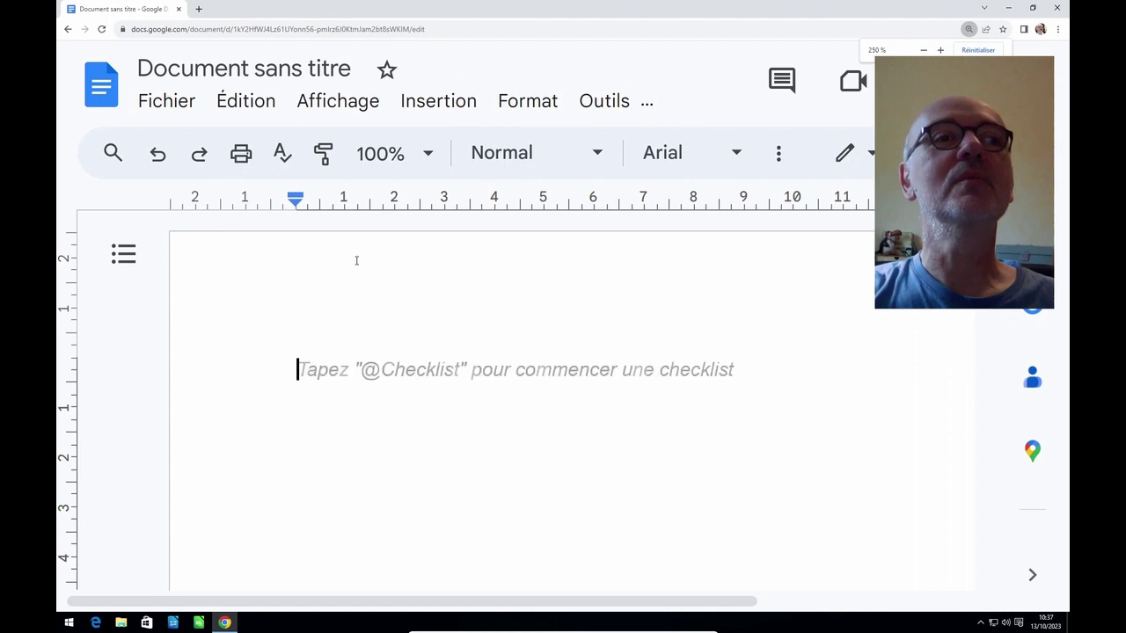
pyautogui.hotkey('ctrl', '-')
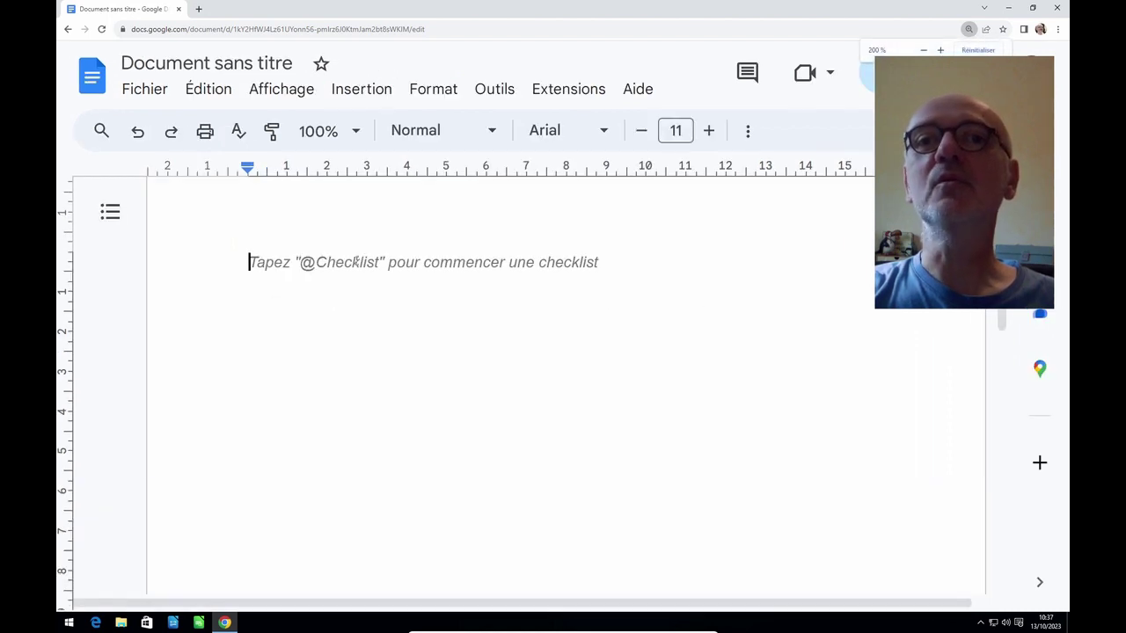
pyautogui.hotkey('ctrl', '-')
pyautogui.hotkey('ctrl', '-')
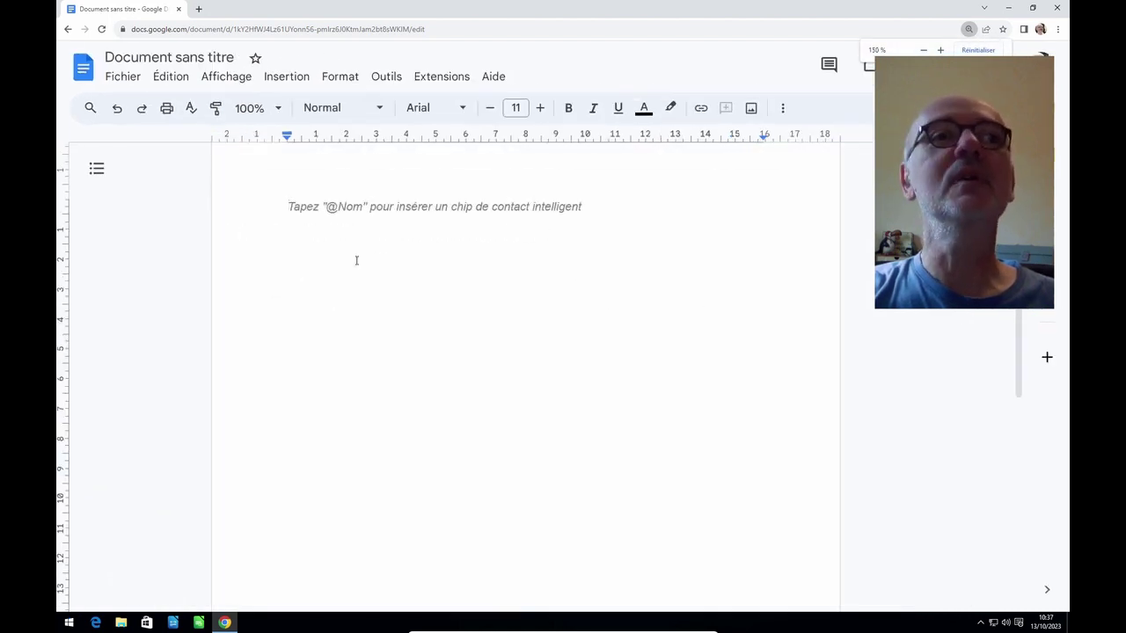
pyautogui.hotkey('ctrl', '+')
pyautogui.hotkey('ctrl', '-')
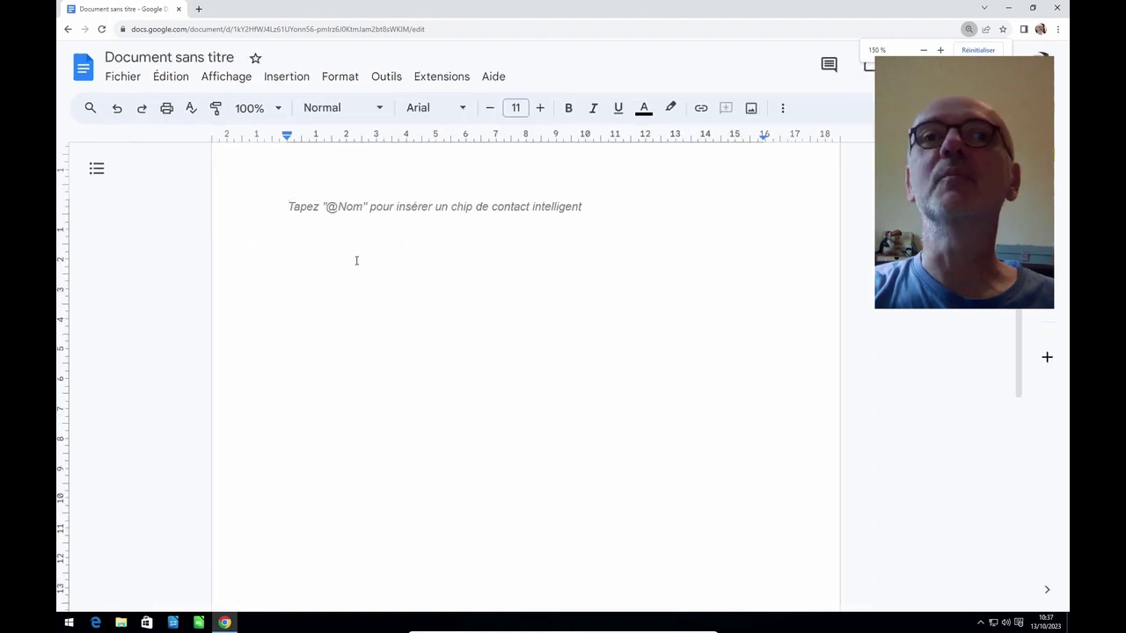
pyautogui.hotkey('ctrl', '+')
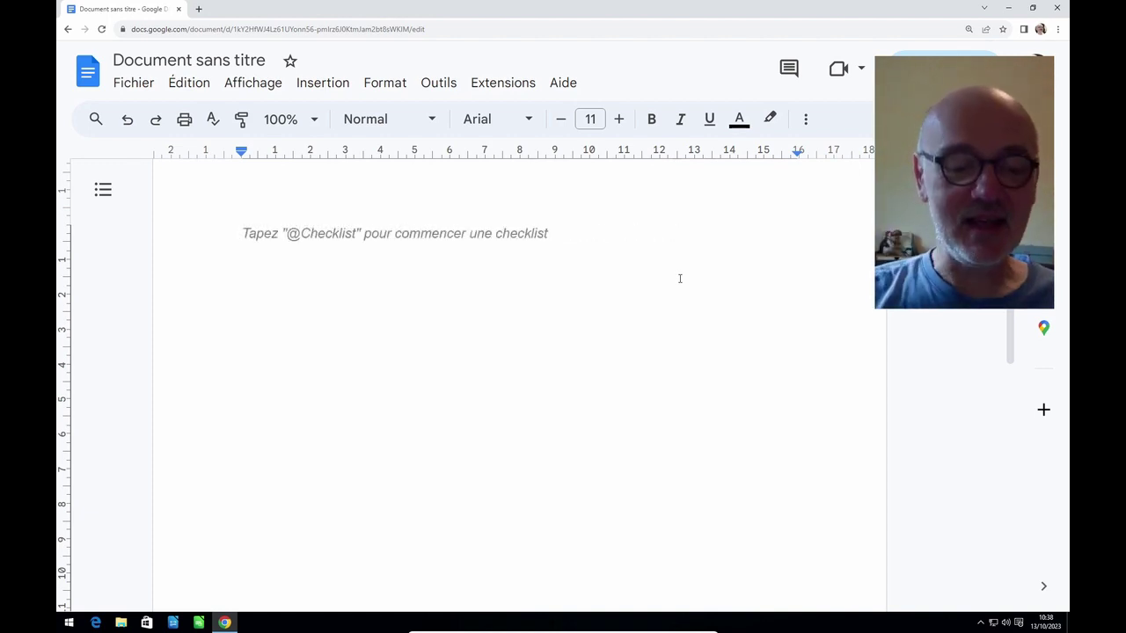
# Write "tappons du texxte" with deliberate typos on the first line and inspect the automatic correction of its last word
pyautogui.write('tampons ')
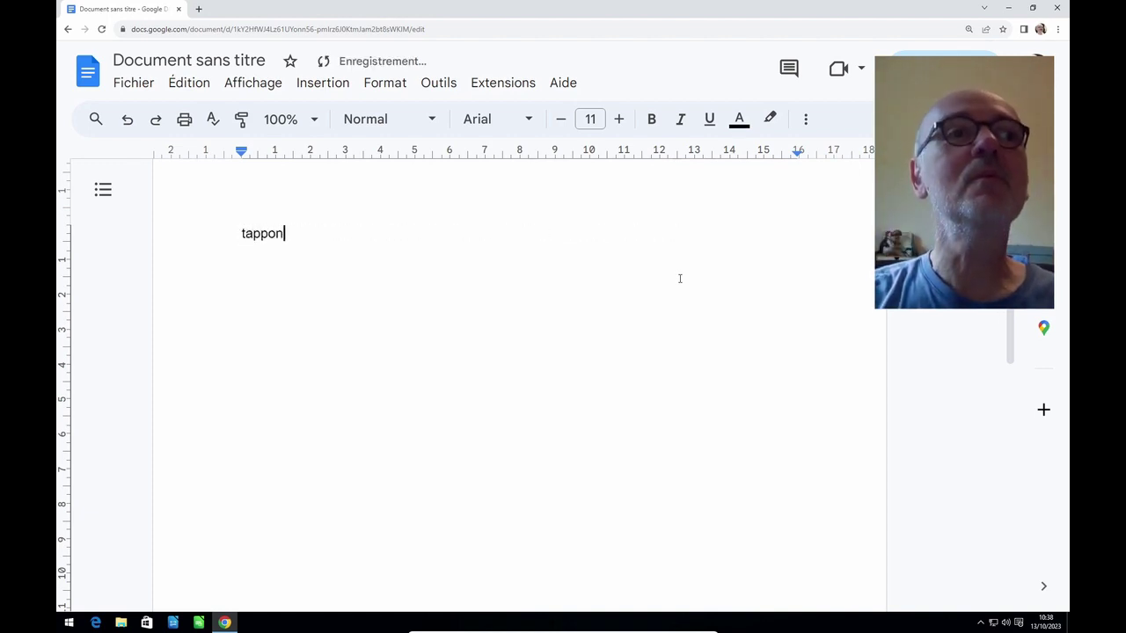
pyautogui.write('du texxte')
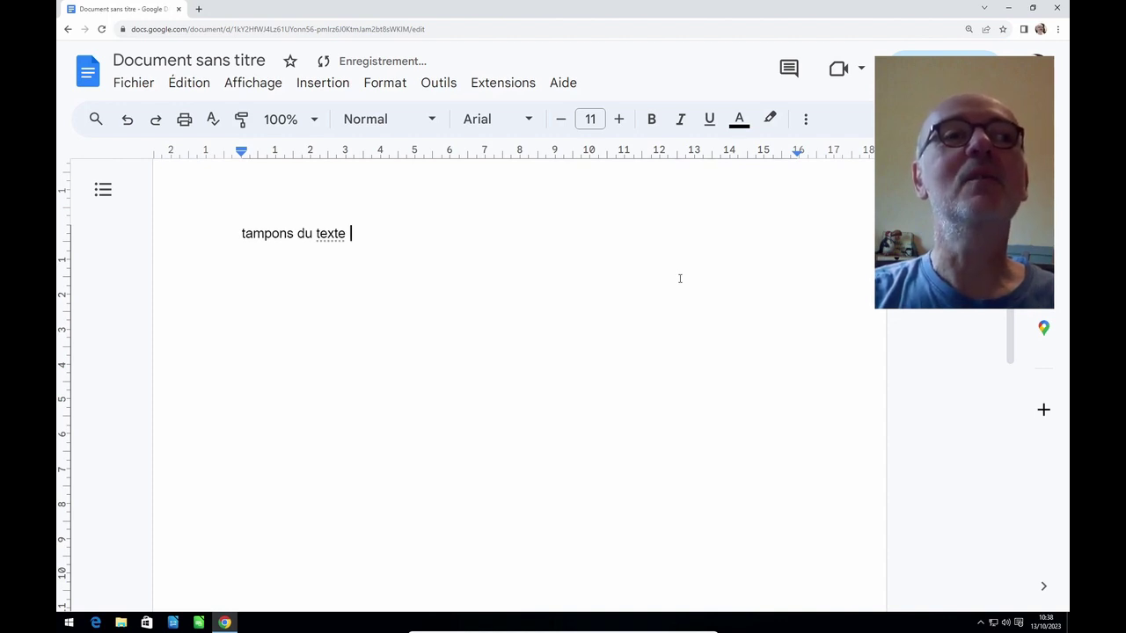
pyautogui.press('Left')
pyautogui.press('Left')
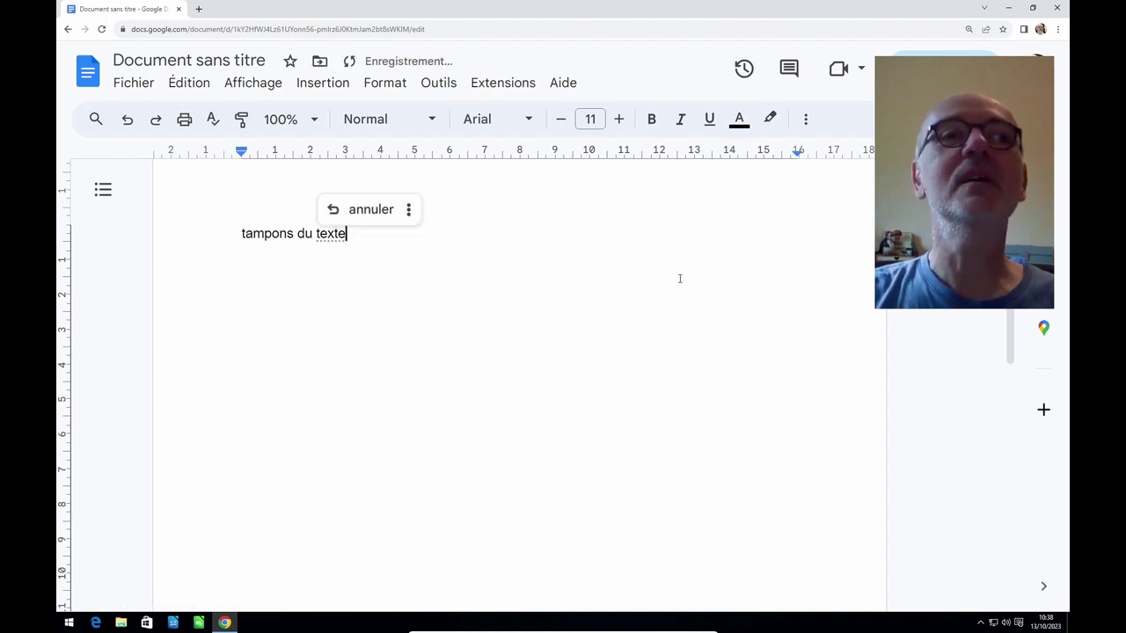
pyautogui.press('Right')
pyautogui.press('Right')
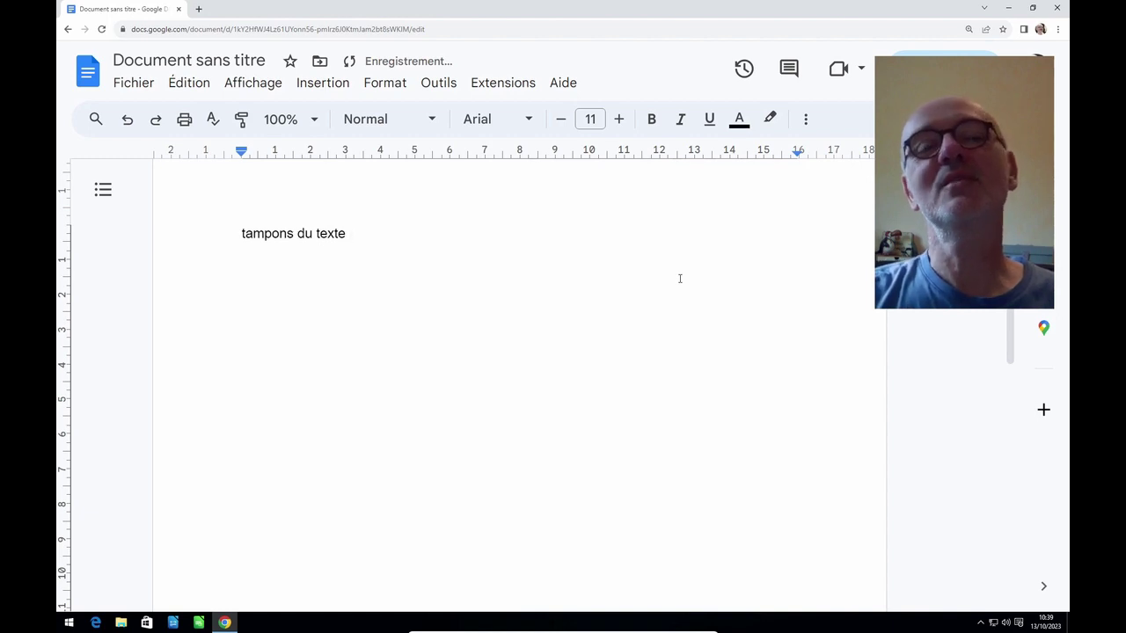
# Add the misspelled word "texxxte" at the end of the first line to test autocorrection to "texte"
pyautogui.write('texxxxte')
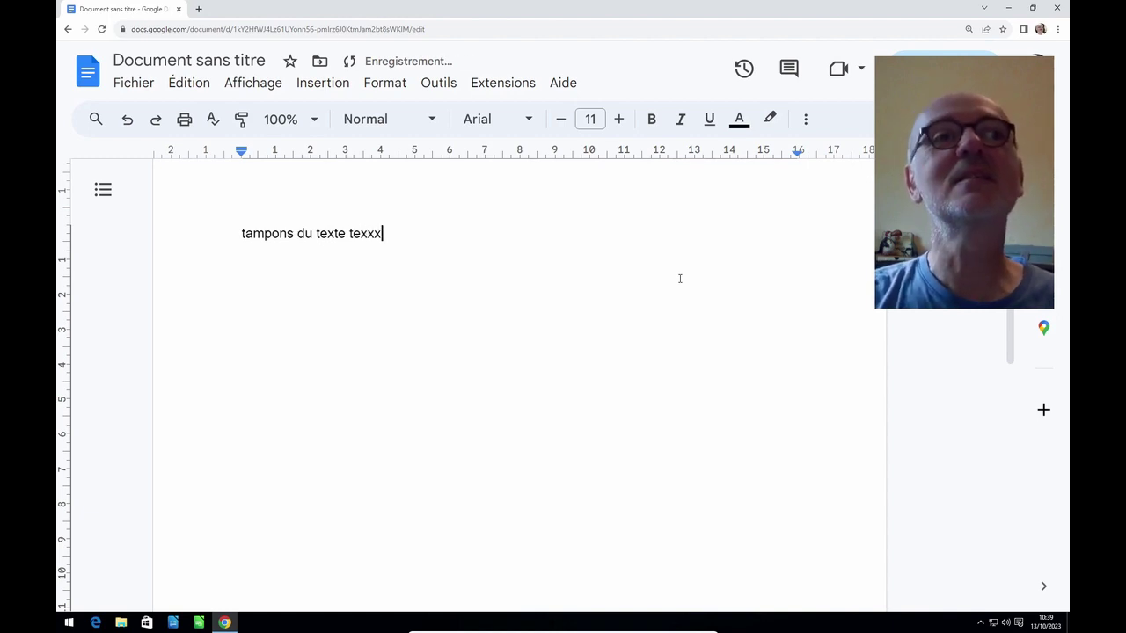
pyautogui.press('BackSpace')
pyautogui.press('BackSpace')
pyautogui.press('BackSpace')
pyautogui.press('BackSpace')
pyautogui.write('te')
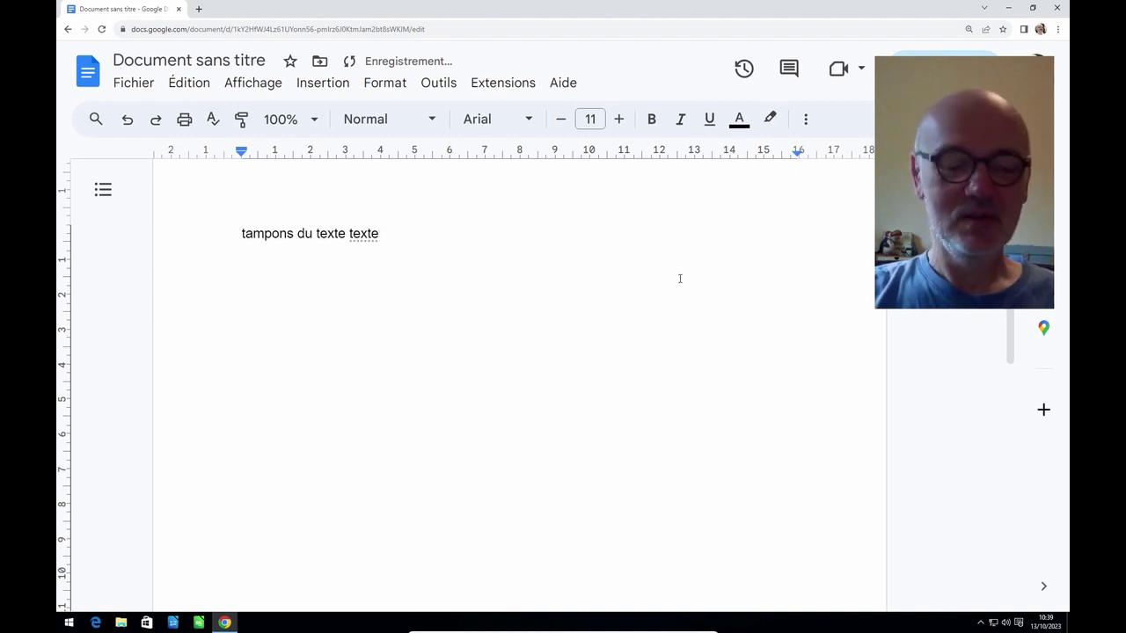
# Write "tappons du textes verte" as a second line and end the line
pyautogui.press('Return')
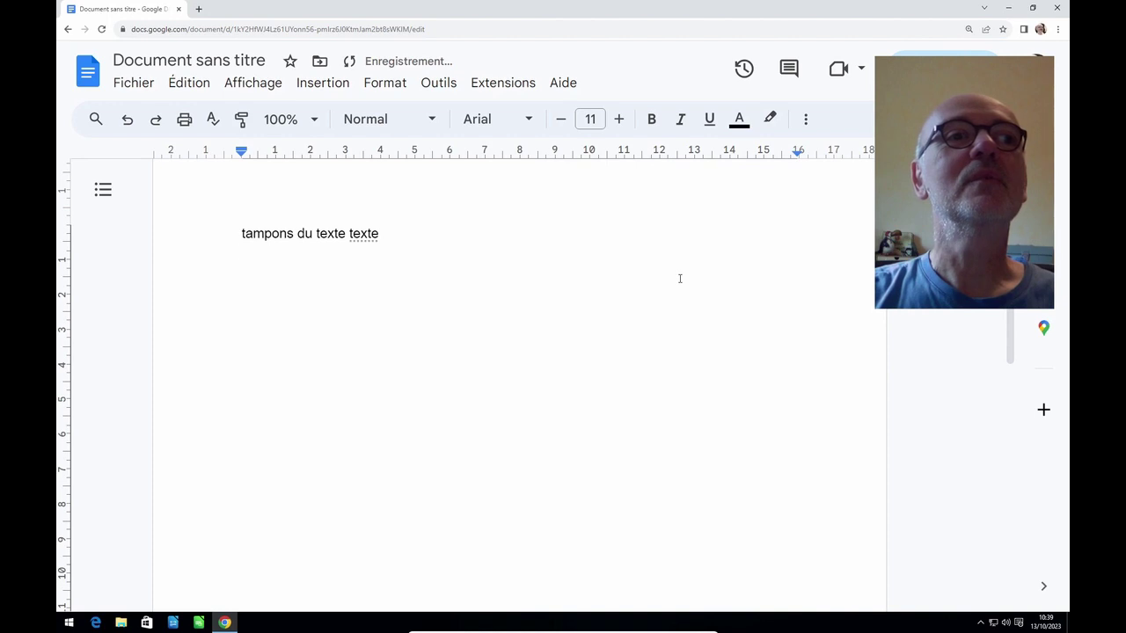
pyautogui.write('tapons')
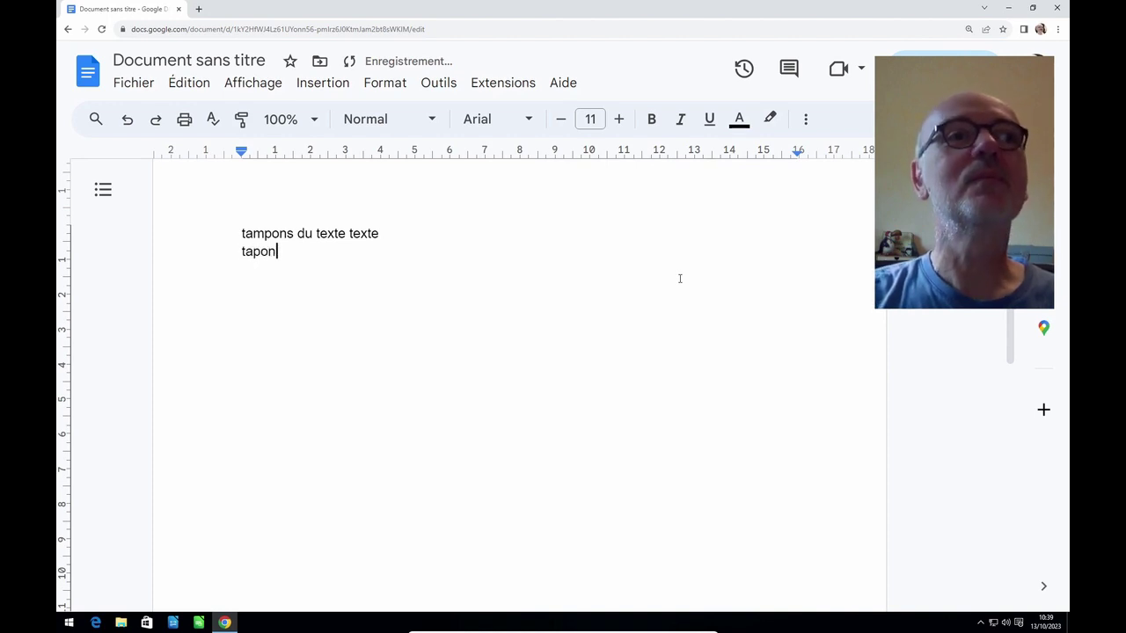
pyautogui.press('BackSpace')
pyautogui.press('BackSpace')
pyautogui.press('BackSpace')
pyautogui.press('BackSpace')
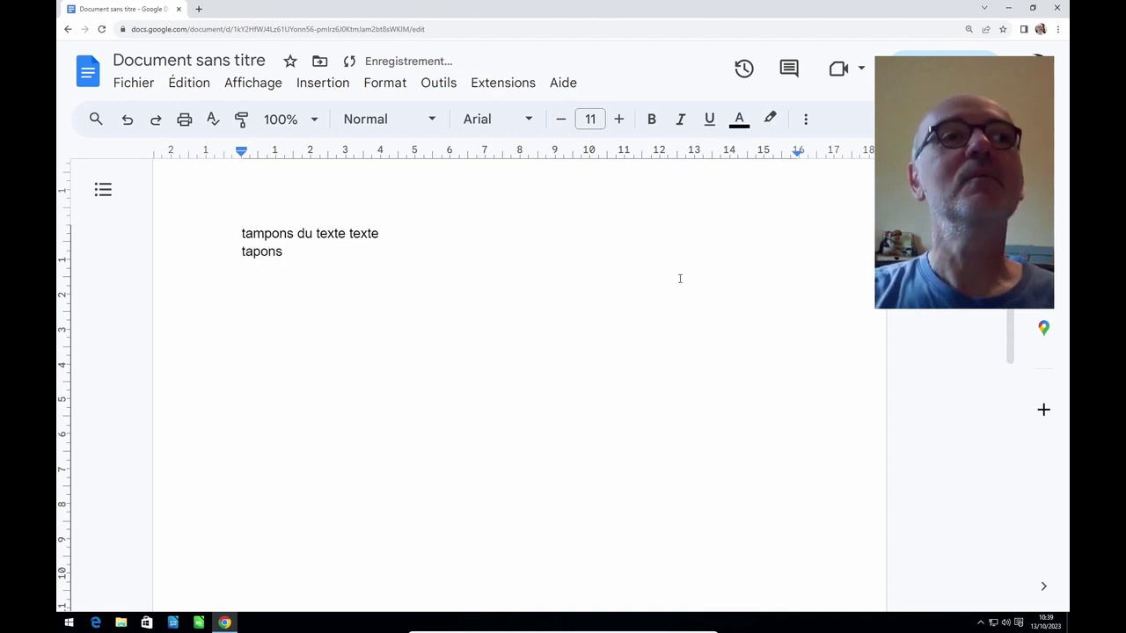
pyautogui.write('pons du textes')
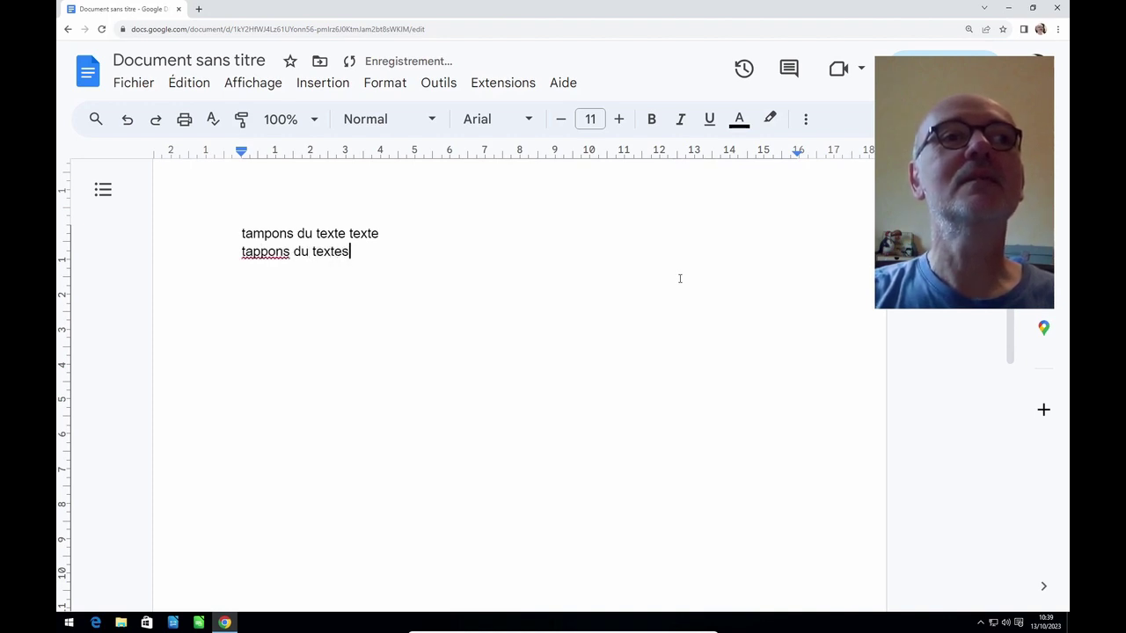
pyautogui.write(' verte')
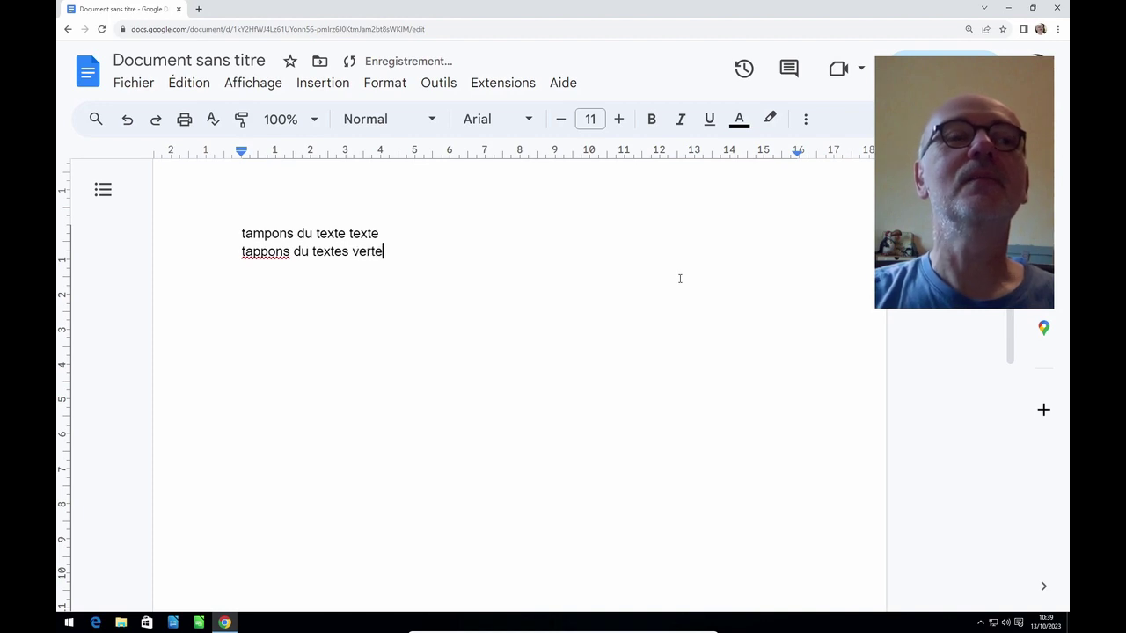
pyautogui.press('Return')
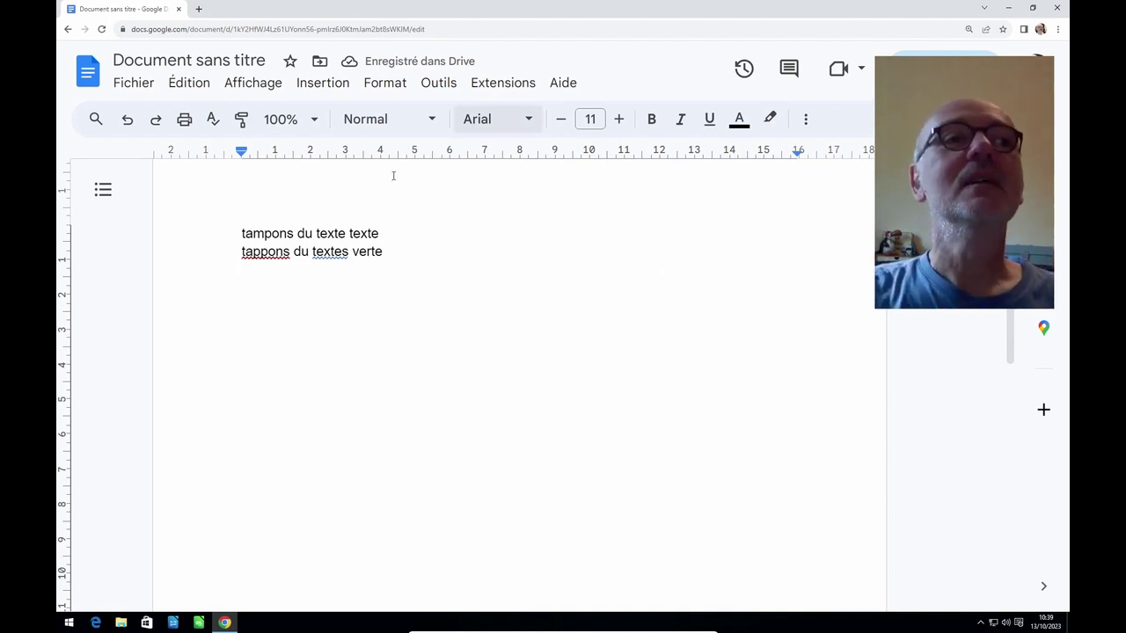
# Replace the misspelled "tappons" with the suggested spelling "tapons" and start a new line below the second line
pyautogui.rightClick(268, 252)
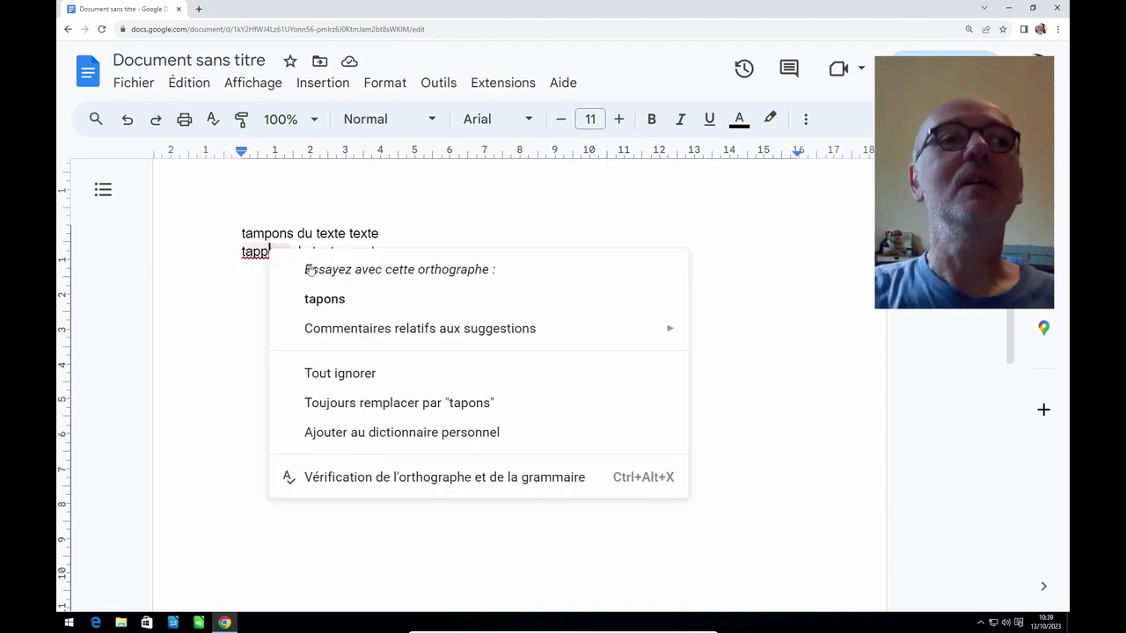
pyautogui.click(341, 302)
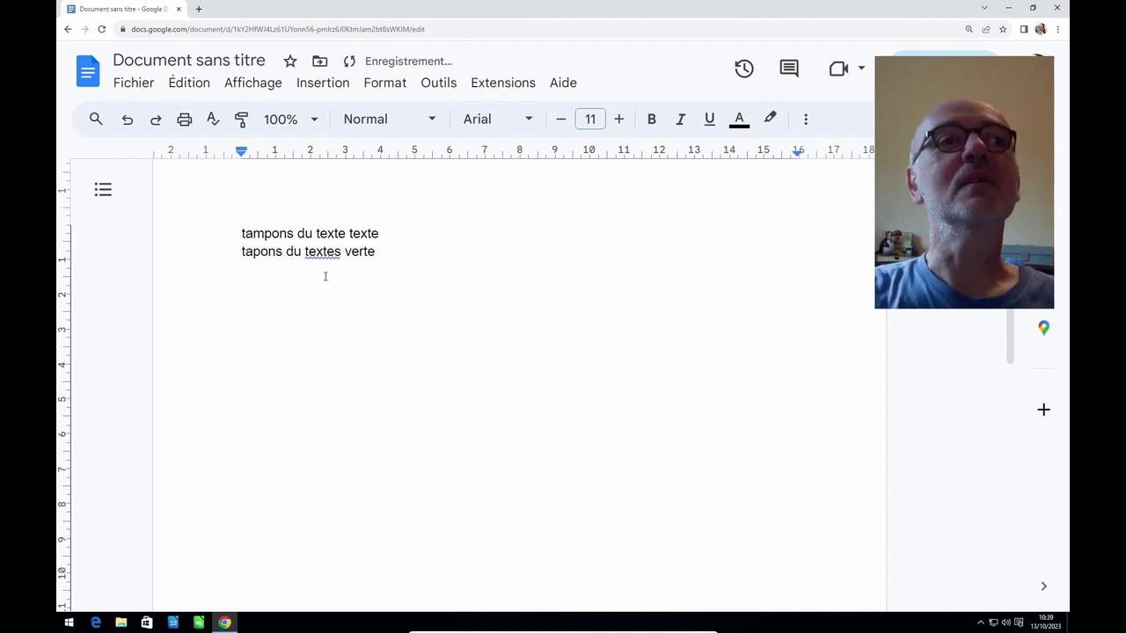
pyautogui.click(390, 255)
pyautogui.press('Return')
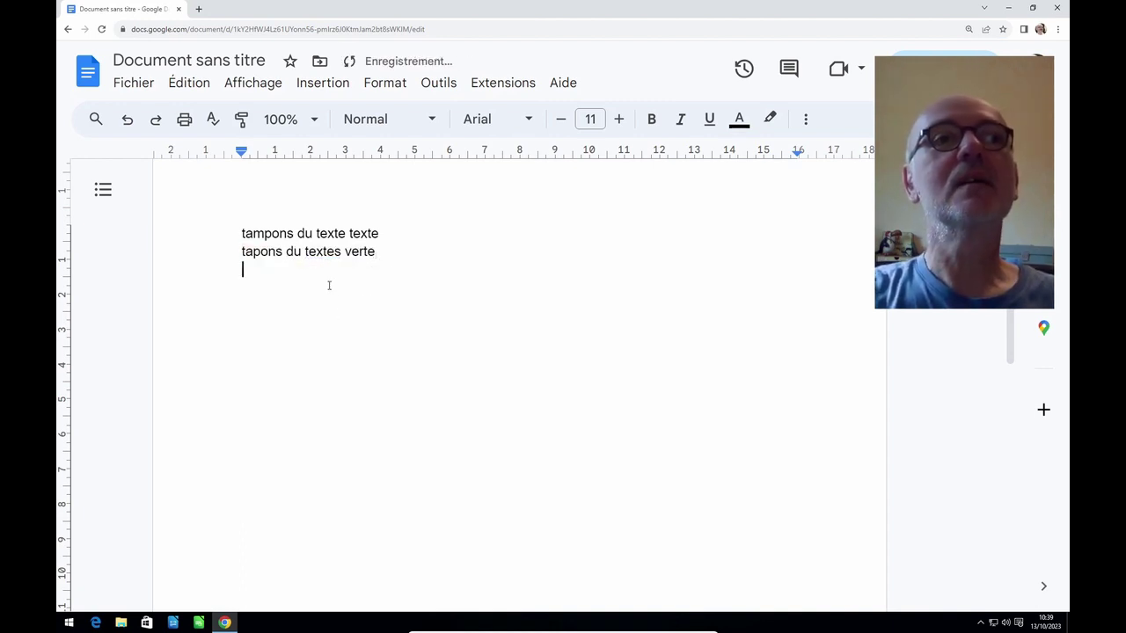
pyautogui.click(323, 251)
pyautogui.click(368, 251)
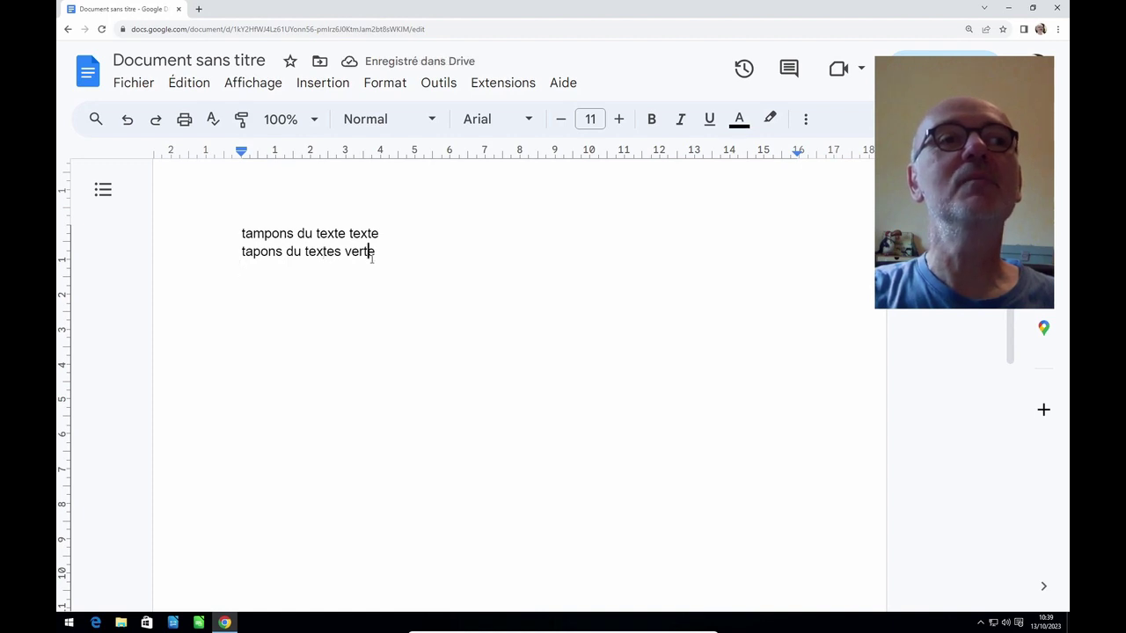
pyautogui.click(305, 252)
pyautogui.click(389, 241)
# Write "Le textes es verte" as a third line and replace the flagged "es" with the suggested "et"
pyautogui.click(381, 255)
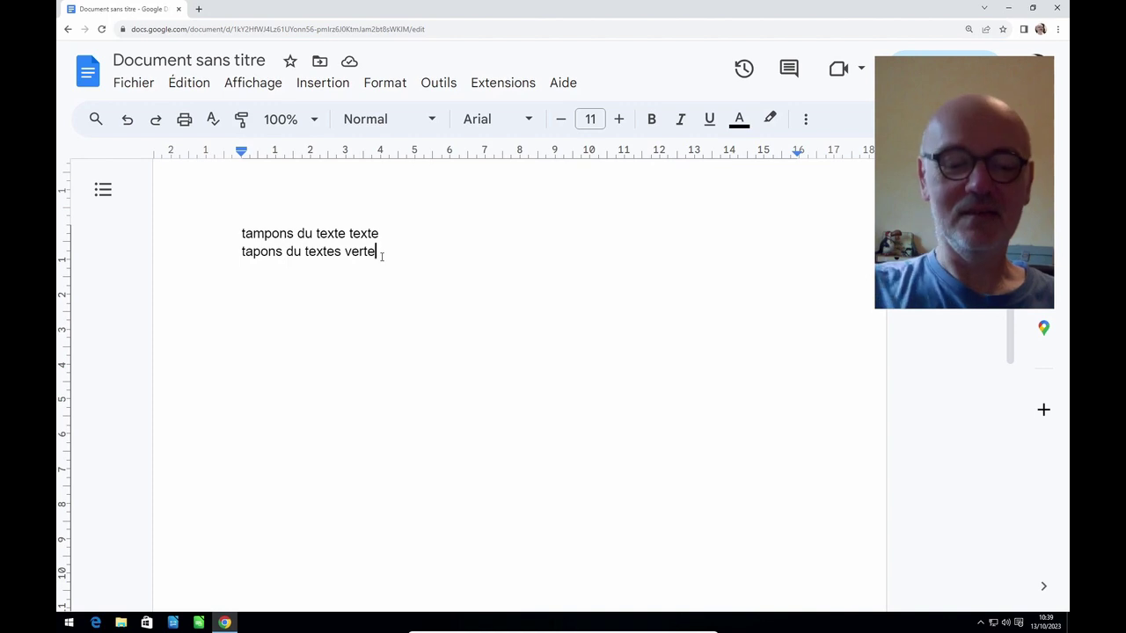
pyautogui.press('Return')
pyautogui.write('Le ')
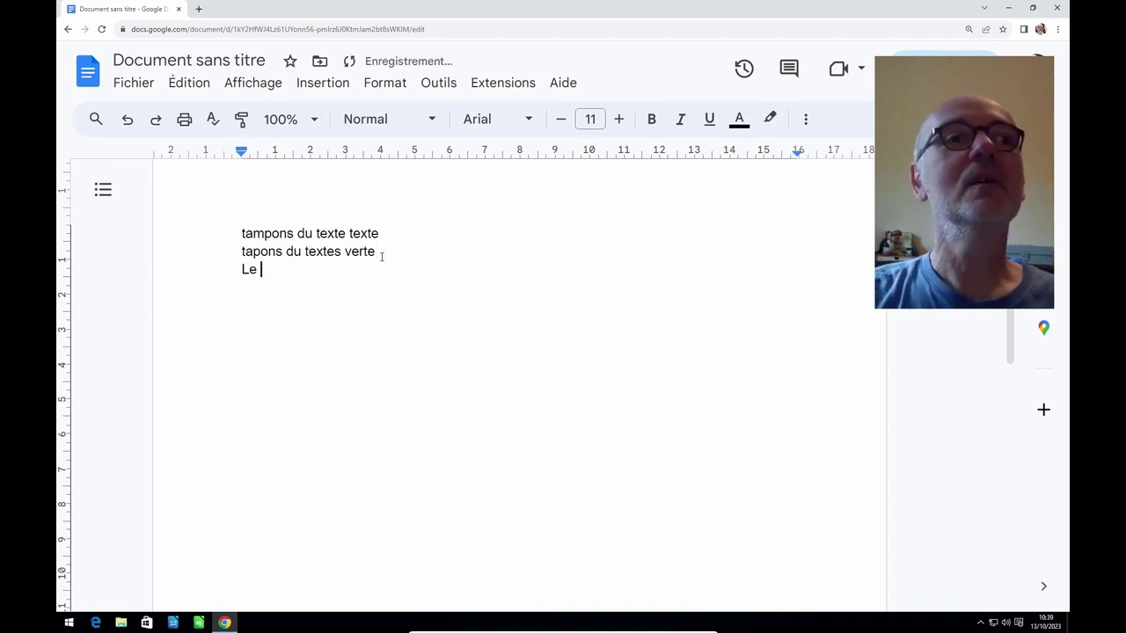
pyautogui.write('textes es')
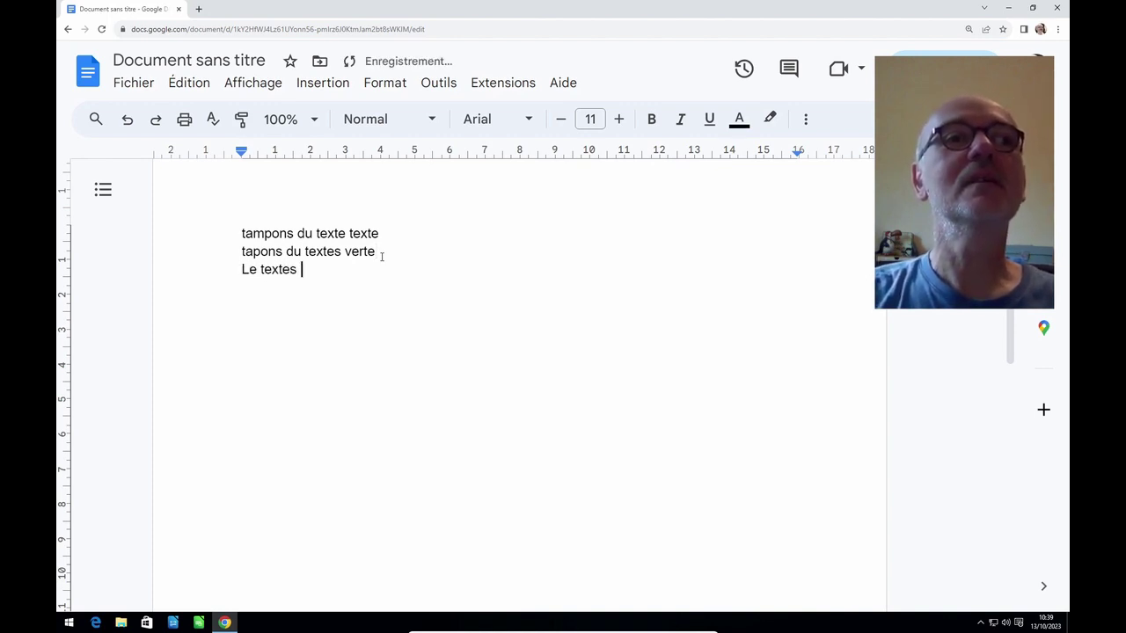
pyautogui.press('BackSpace')
pyautogui.press('BackSpace')
pyautogui.write('es vertes')
pyautogui.press('BackSpace')
pyautogui.press('Return')
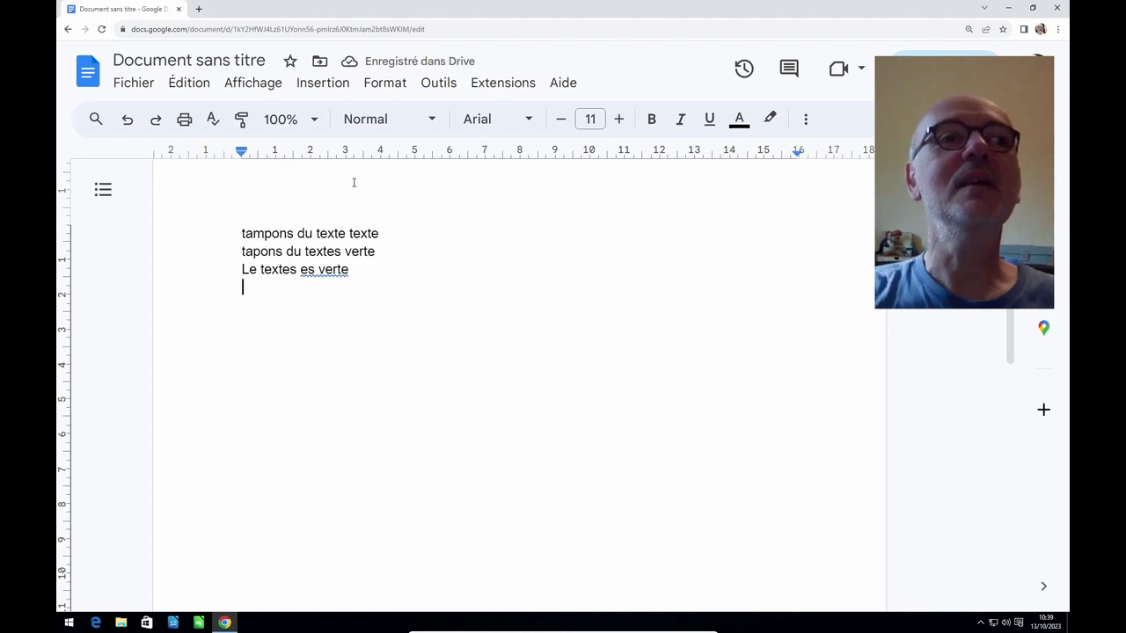
pyautogui.rightClick(349, 269)
pyautogui.click(388, 320)
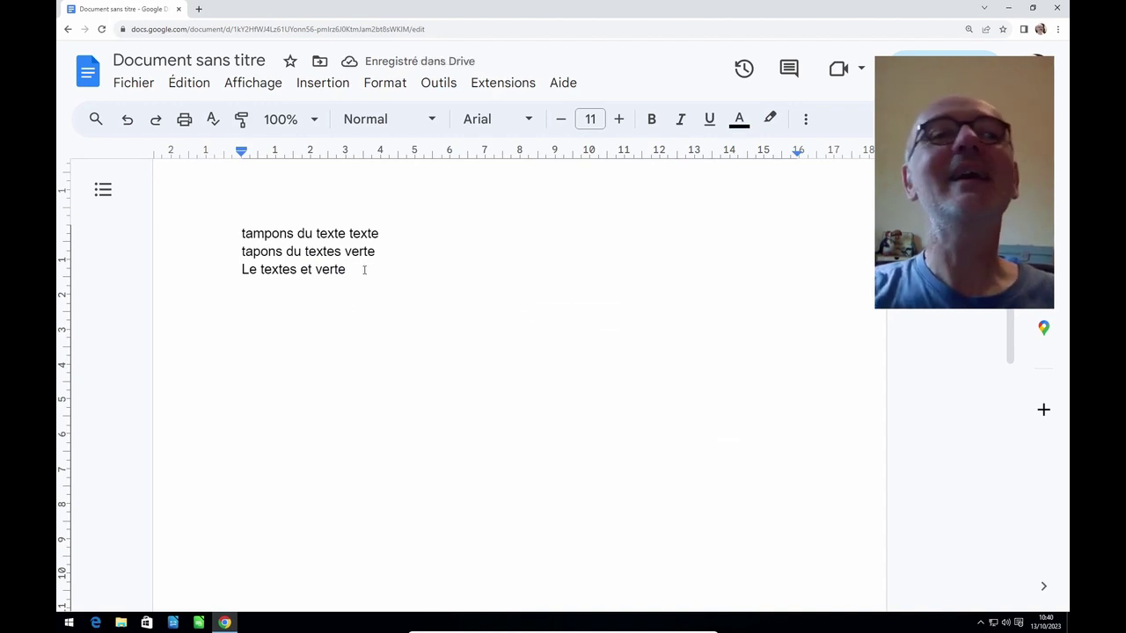
# Replace all the text with the misspelled sentence "La correction ortografique est approximatifs." and start a new line below it
pyautogui.moveTo(372, 270); pyautogui.dragTo(172, 203)
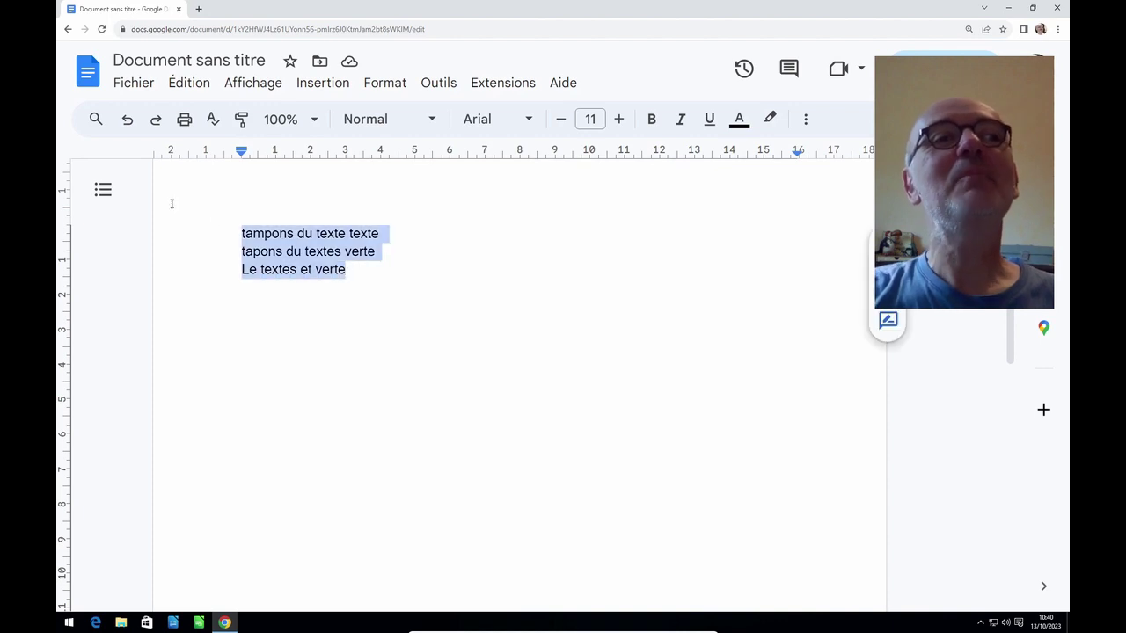
pyautogui.write('La cor')
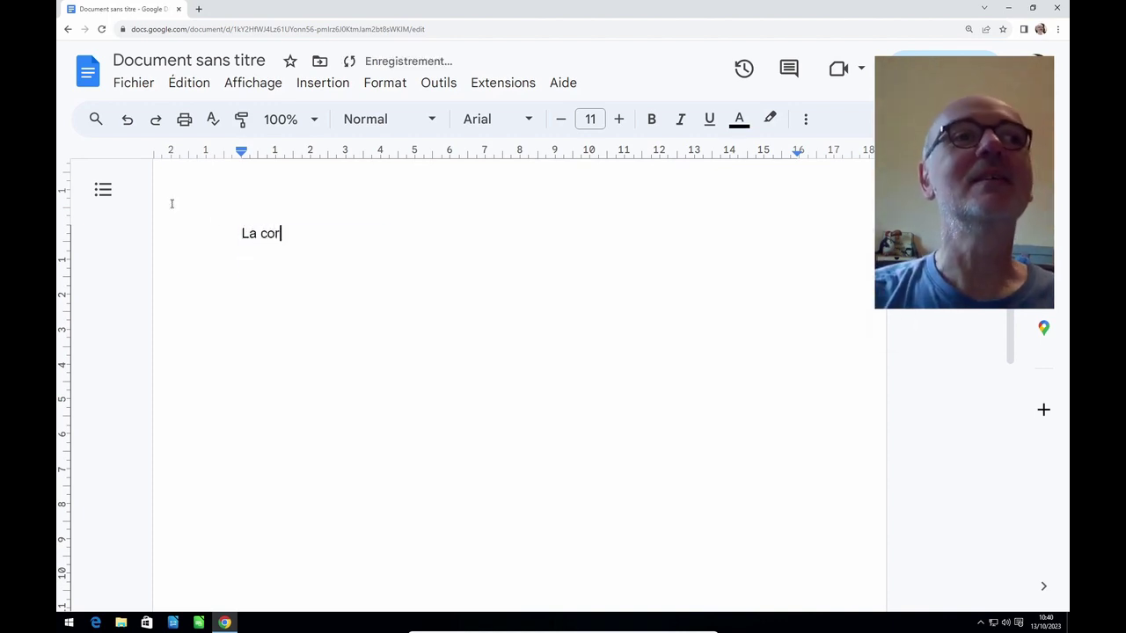
pyautogui.write('rection o')
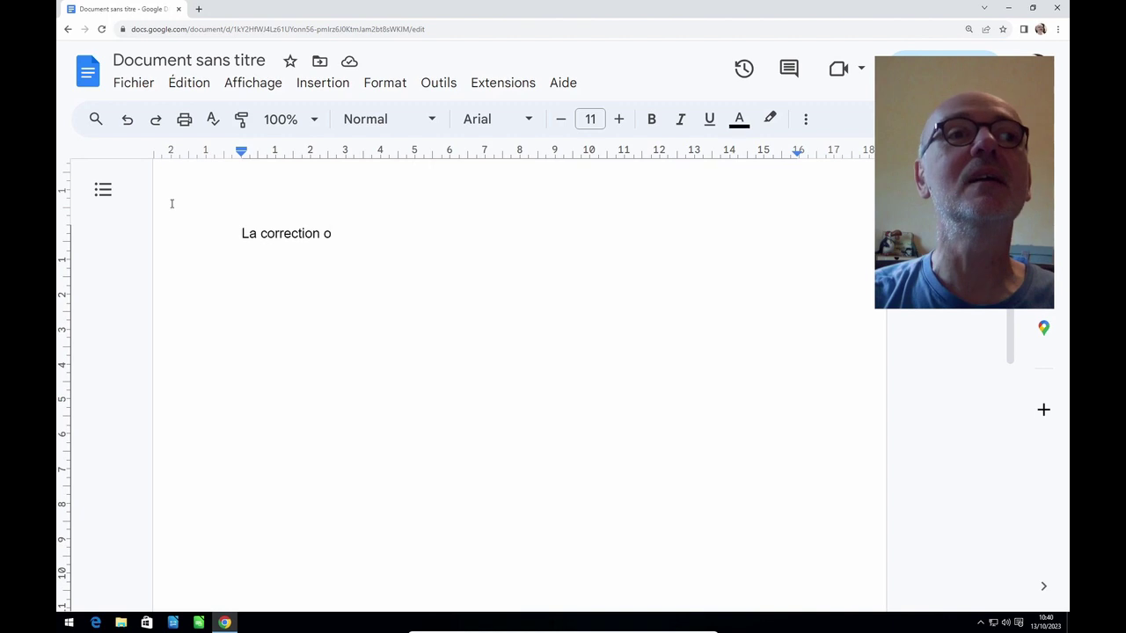
pyautogui.write('rt')
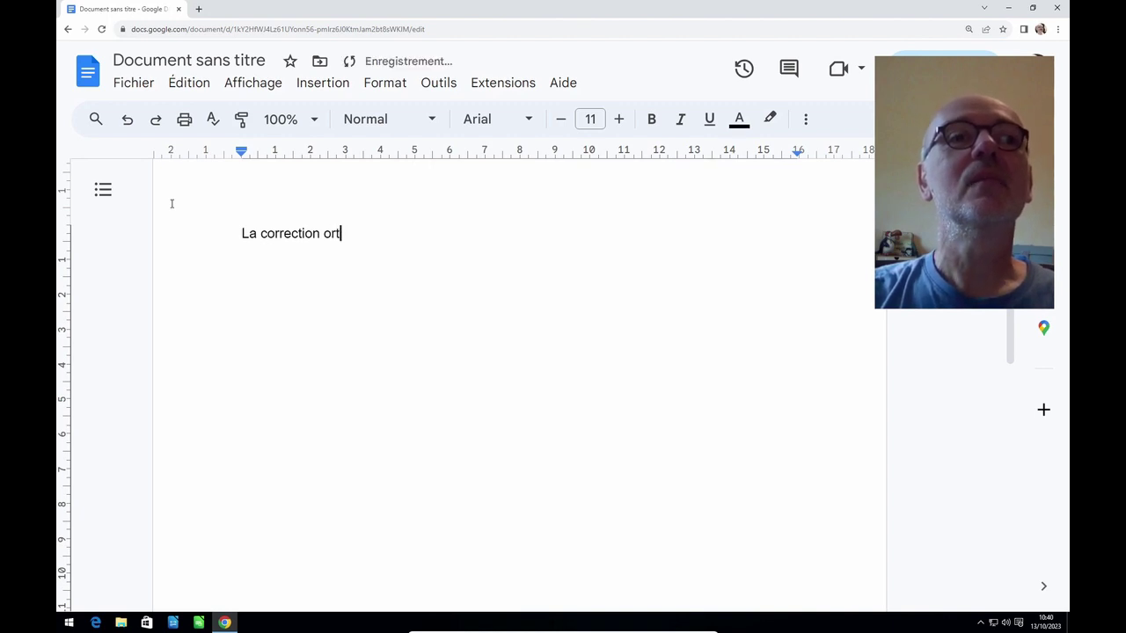
pyautogui.write('ogra')
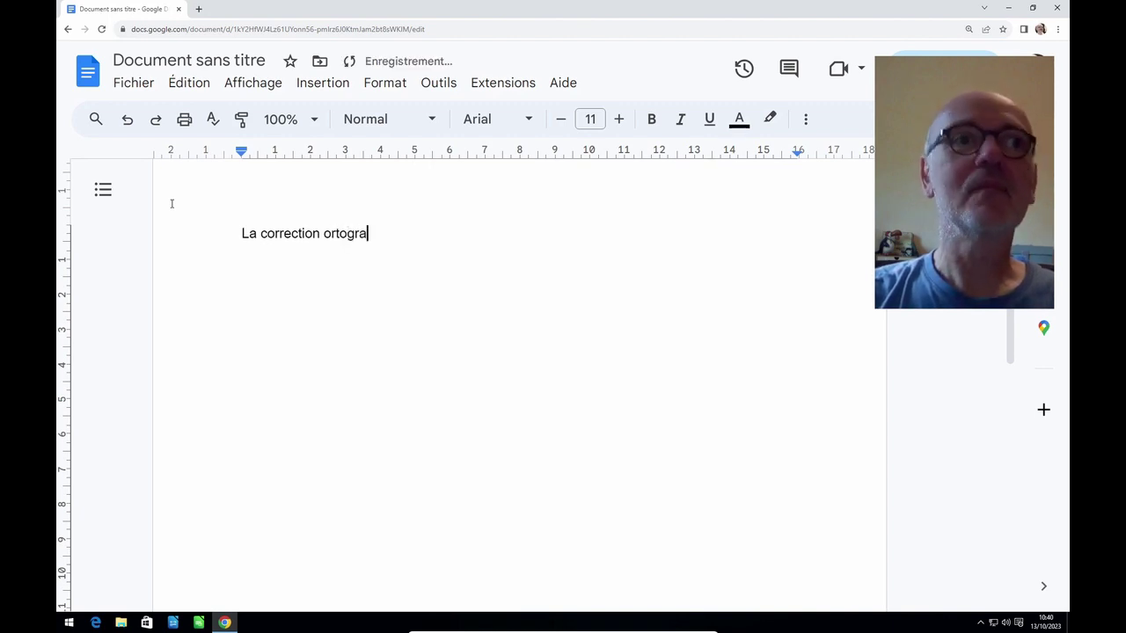
pyautogui.write('fique ')
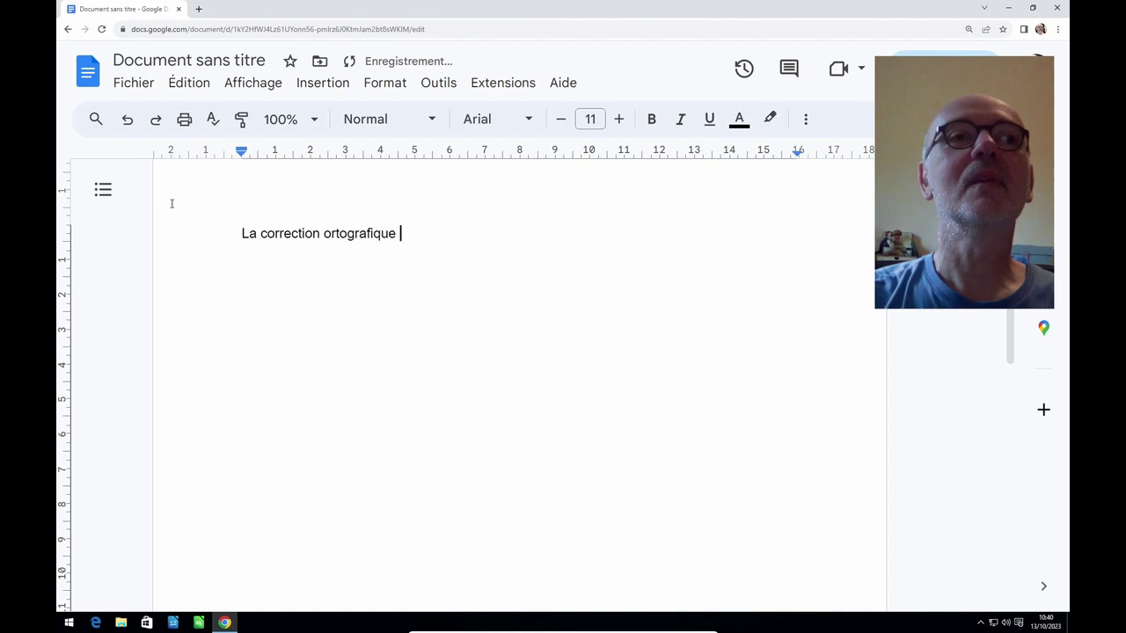
pyautogui.write('est app')
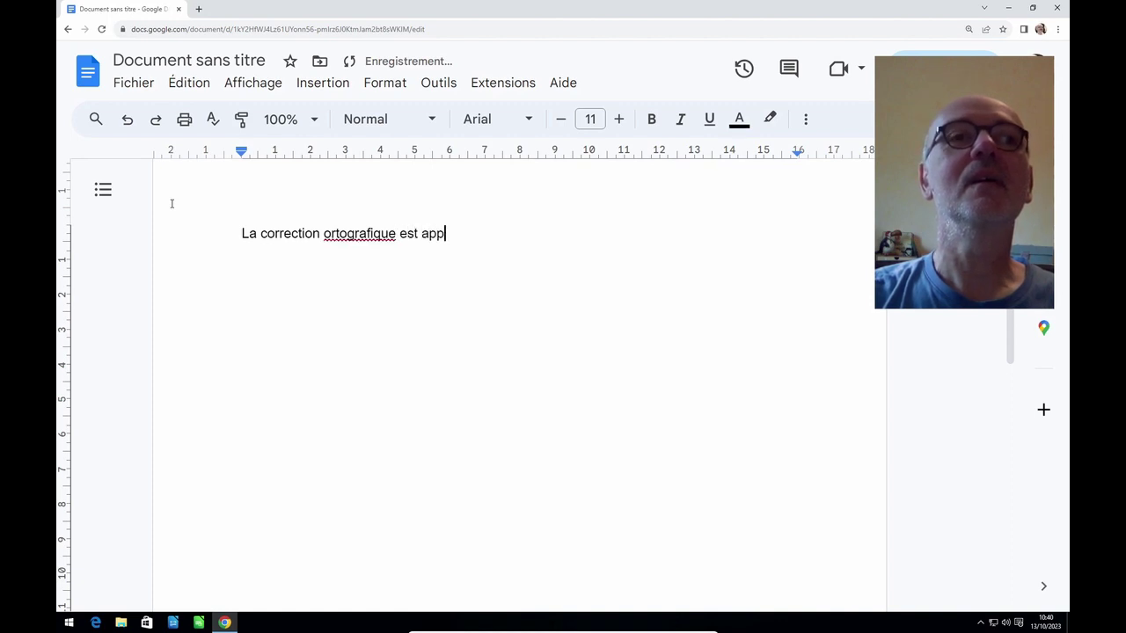
pyautogui.write('roxima')
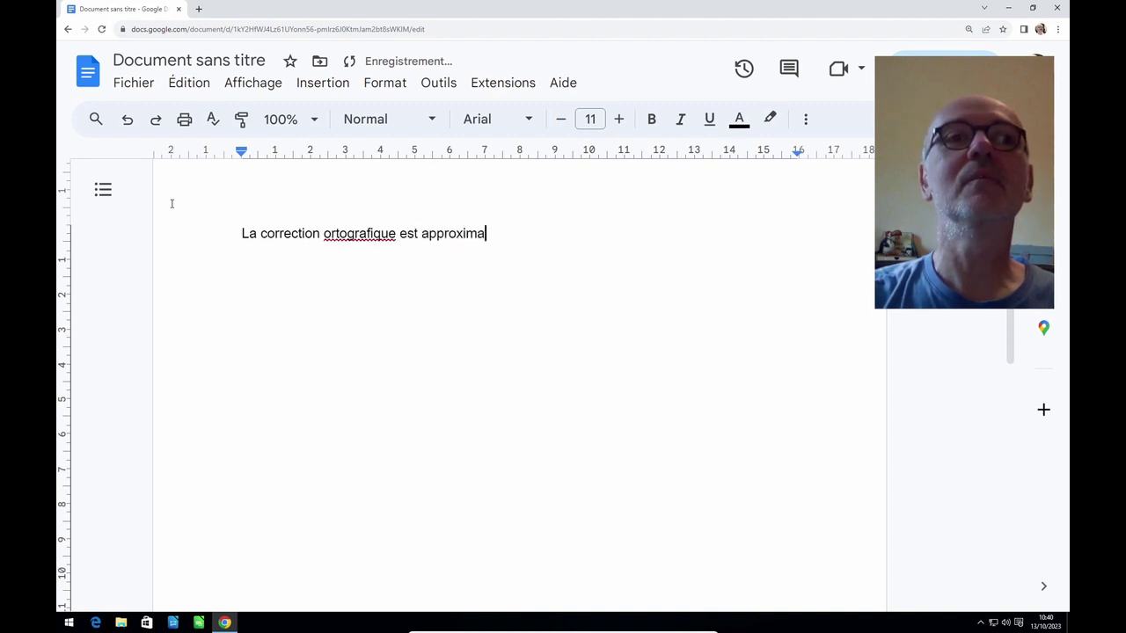
pyautogui.write('tifs.')
pyautogui.press('Return')
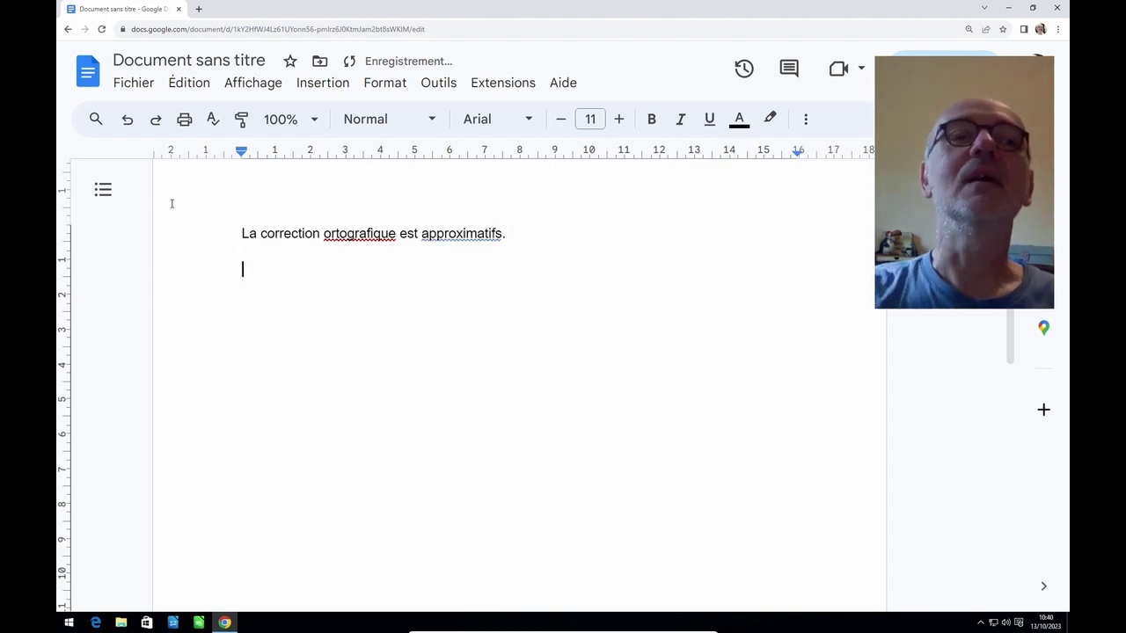
# Correct the two flagged words in the sentence with the suggestions "approximative" and "orthographique"
pyautogui.click(450, 234)
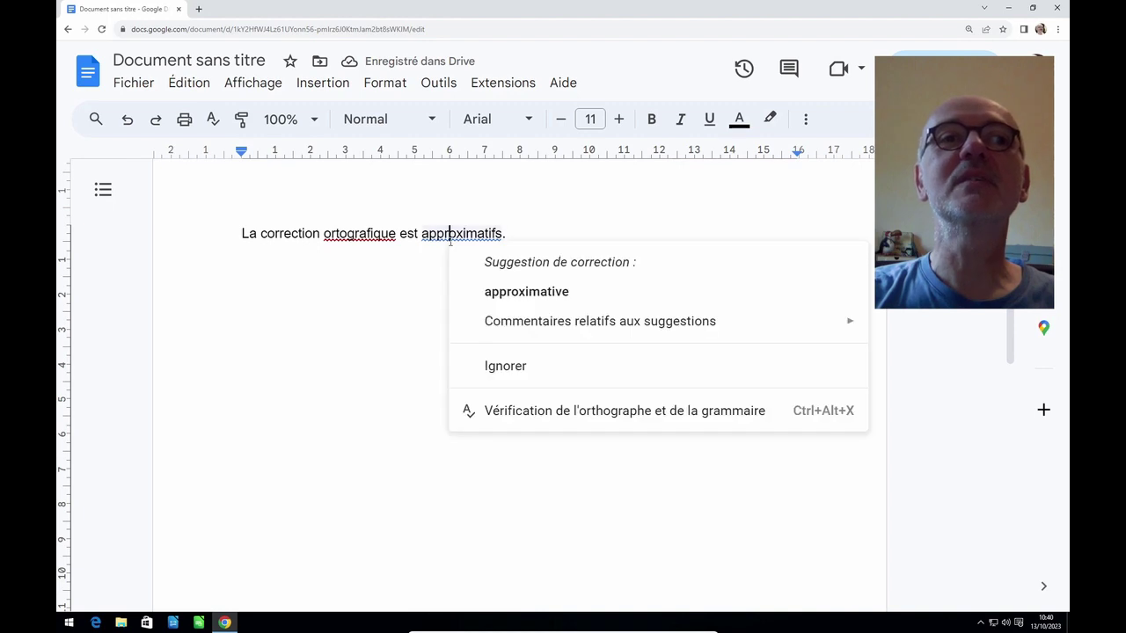
pyautogui.click(519, 291)
pyautogui.write('.')
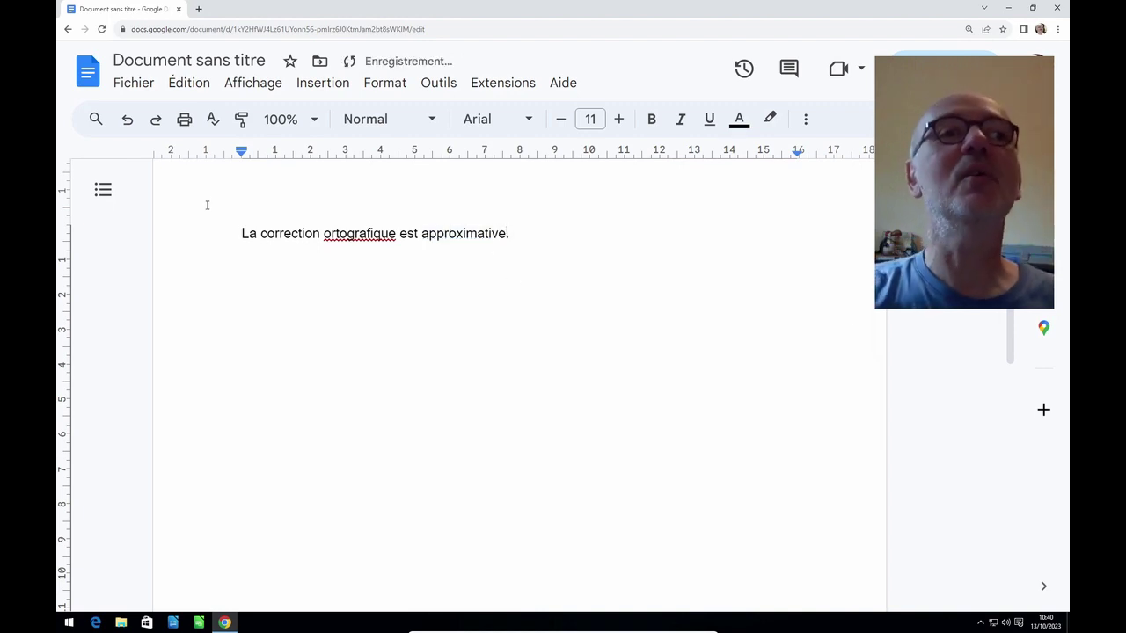
pyautogui.click(342, 234)
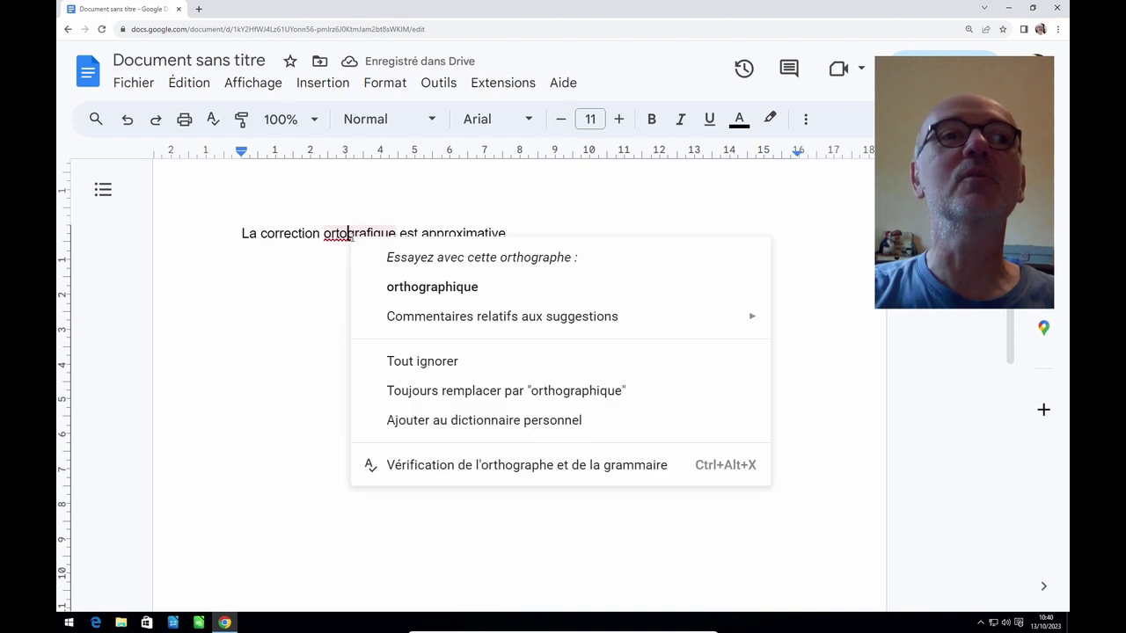
pyautogui.click(406, 285)
pyautogui.click(535, 233)
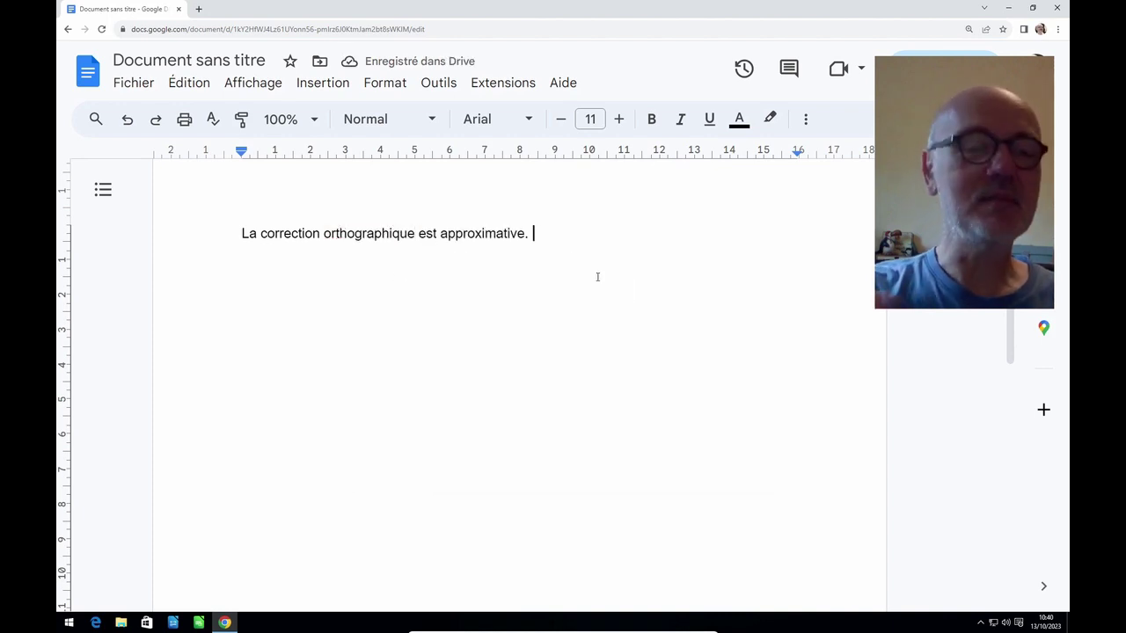
# Download the document as a PDF, show the file in its download folder and return to the document
pyautogui.click(136, 85)
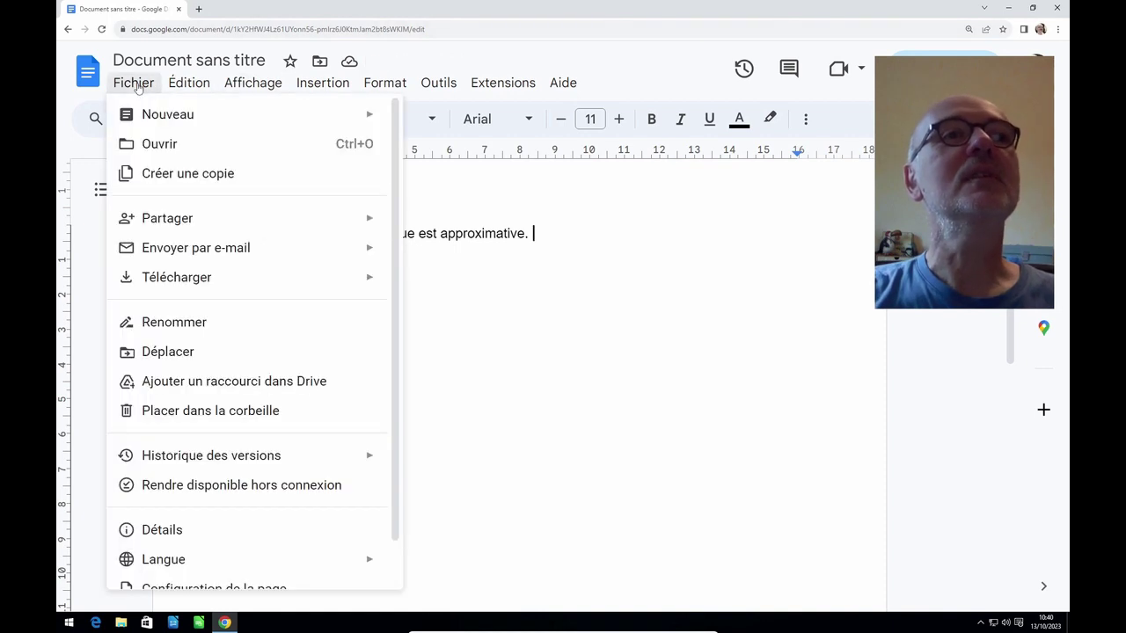
pyautogui.moveTo(211, 282)
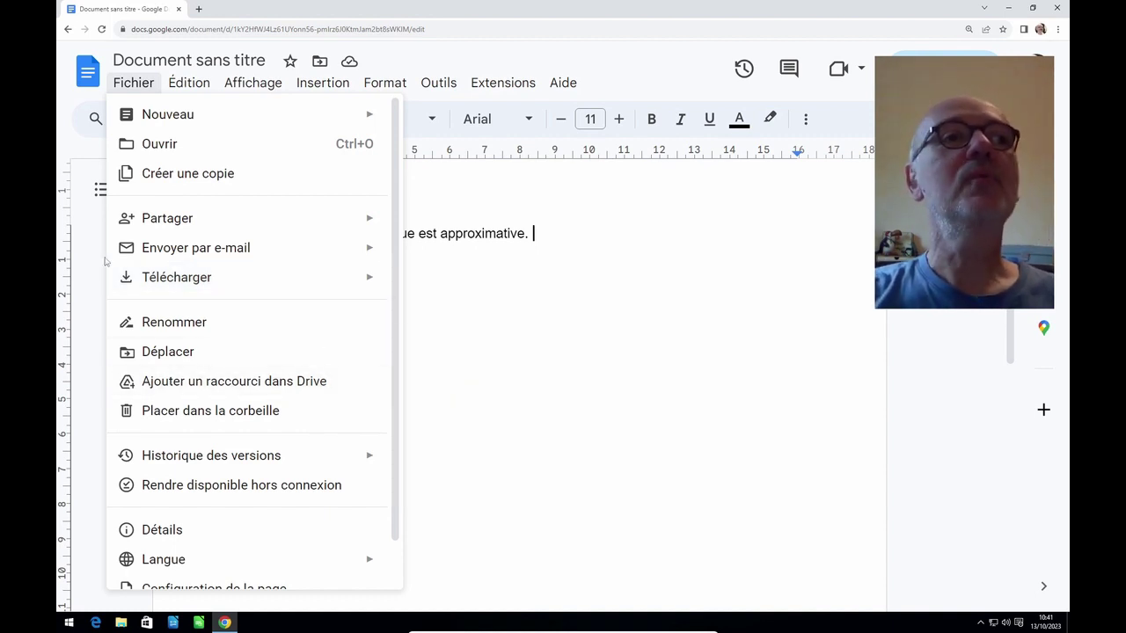
pyautogui.moveTo(198, 280)
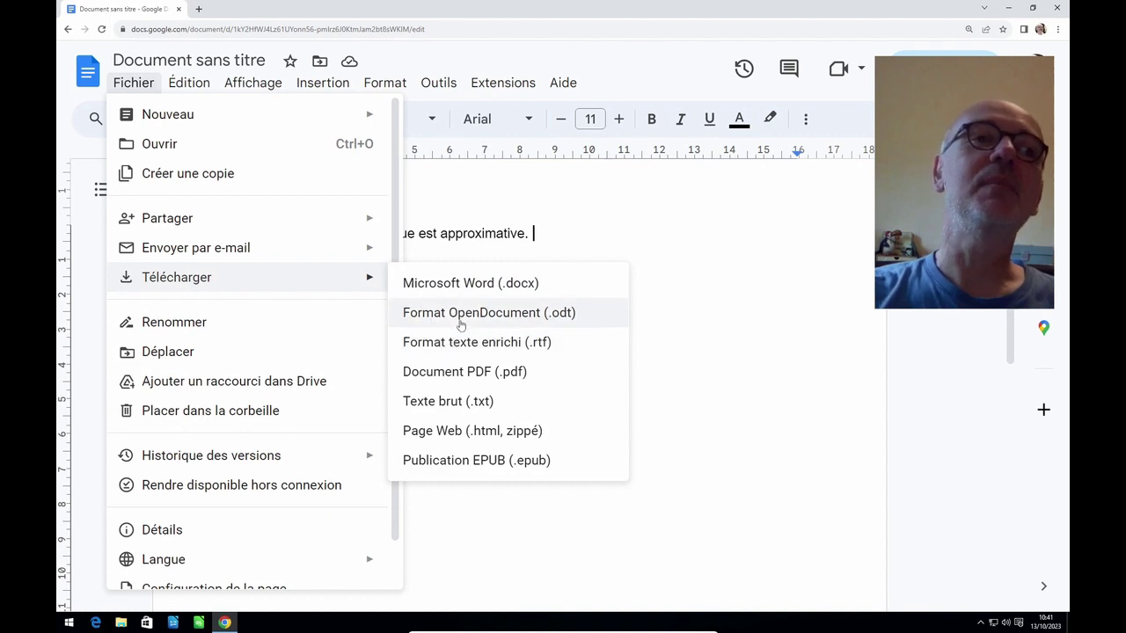
pyautogui.click(459, 372)
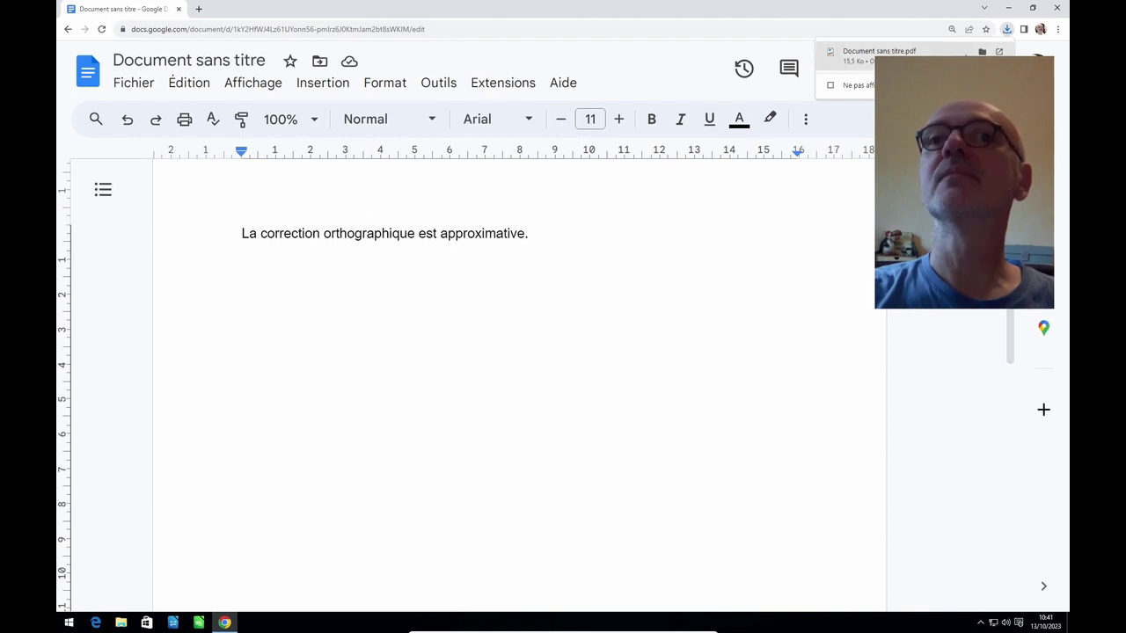
pyautogui.click(982, 51)
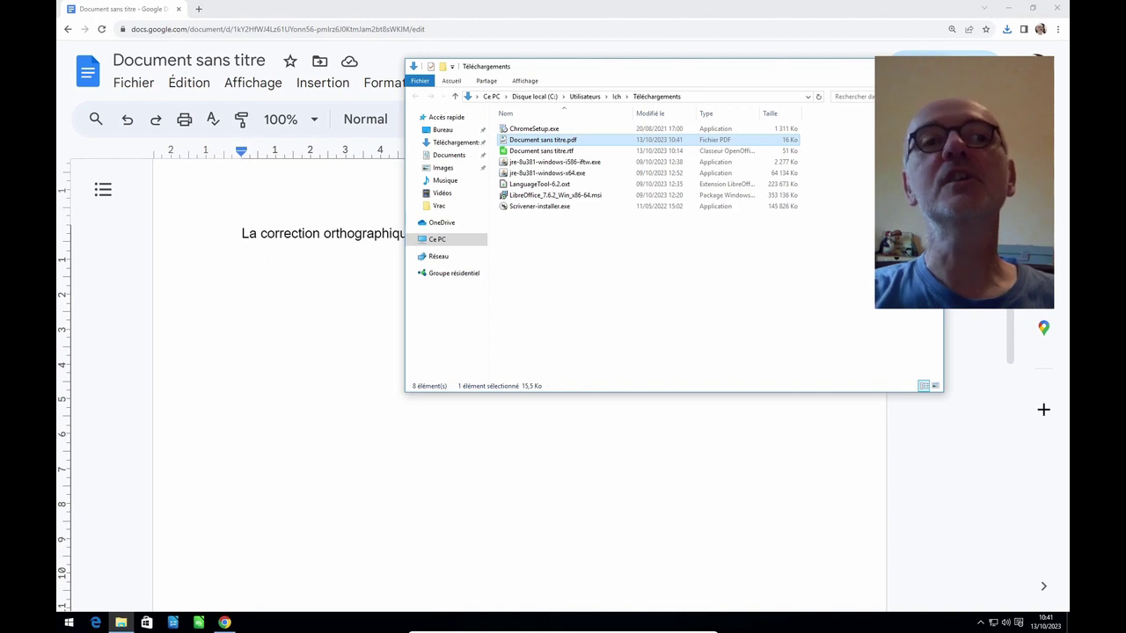
pyautogui.hotkey('alt', 'Tab')
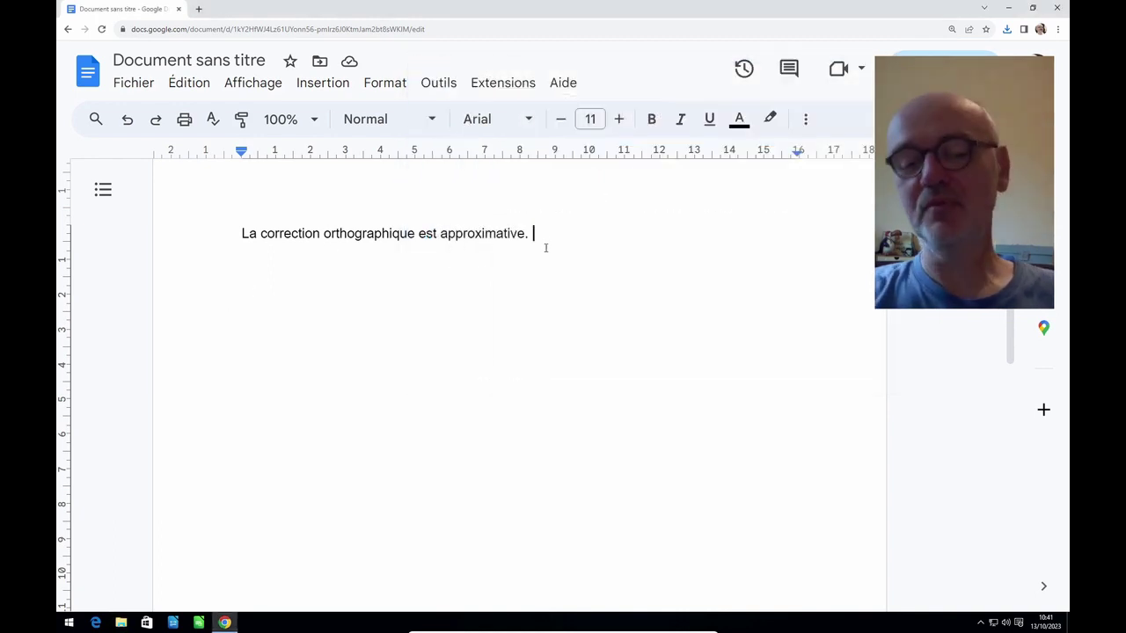
# Add two new lines below the sentence and open voice typing
pyautogui.press('Return')
pyautogui.press('Return')
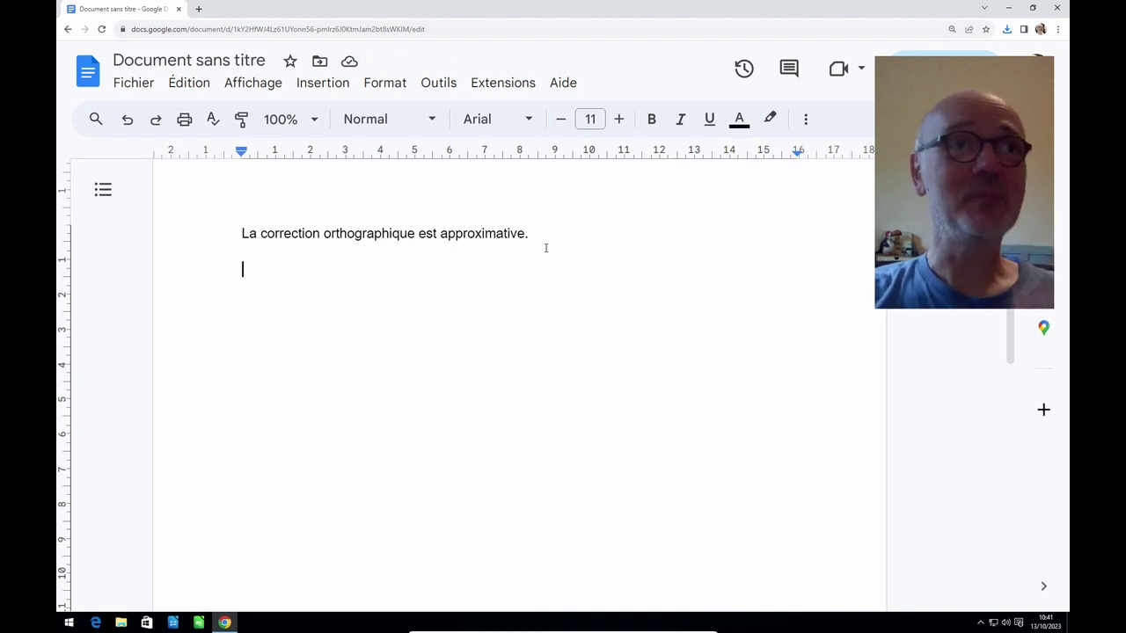
pyautogui.click(450, 87)
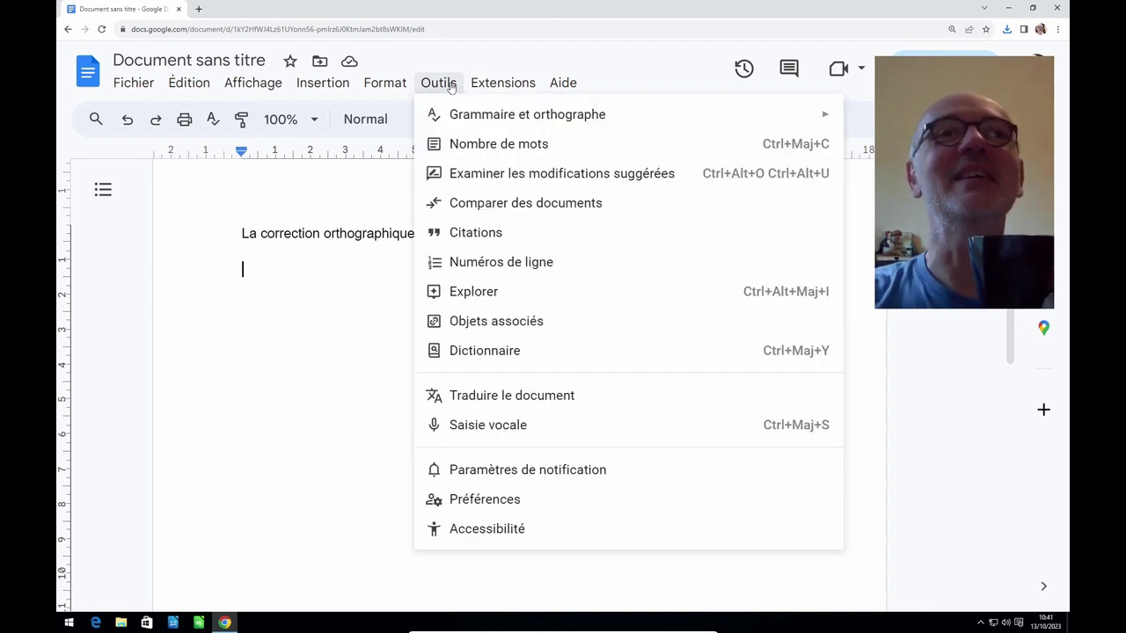
pyautogui.click(458, 427)
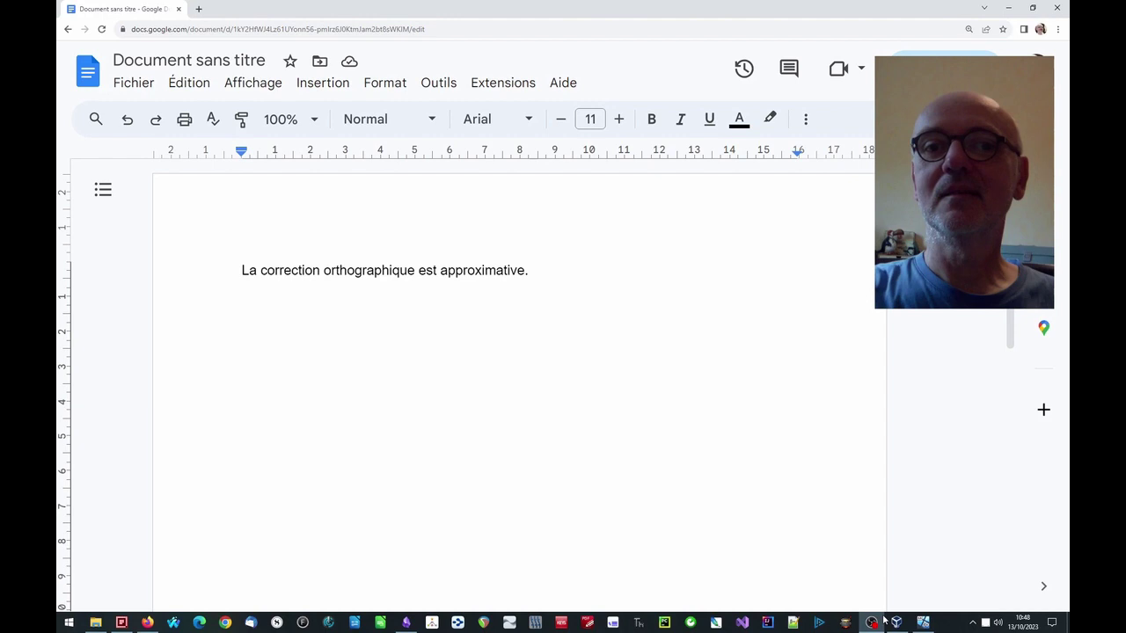
pyautogui.click(923, 626)
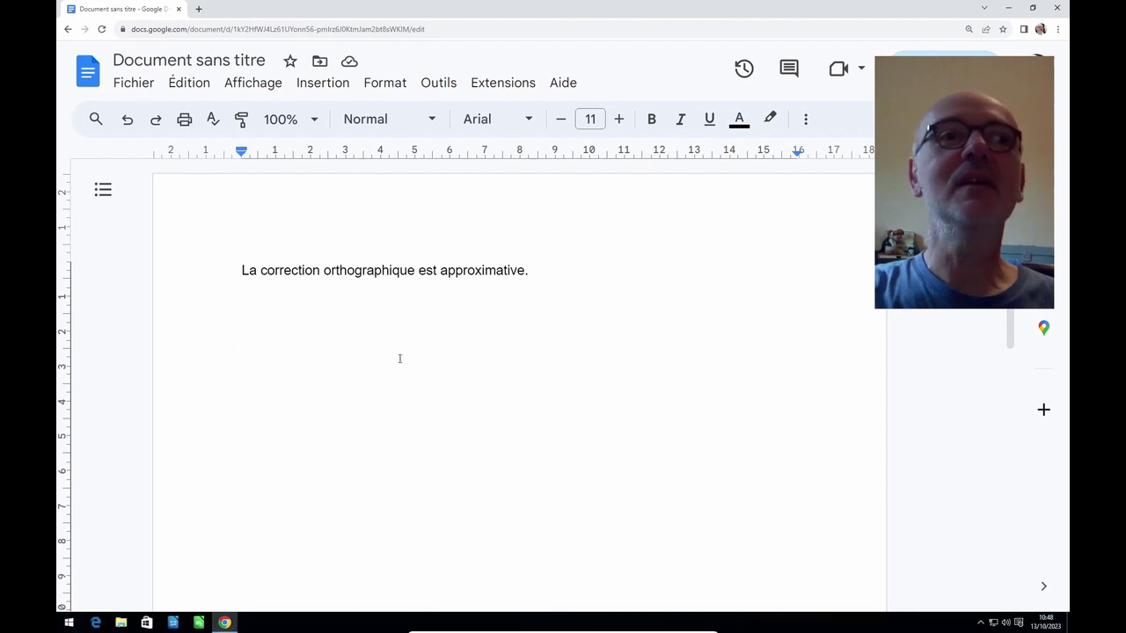
pyautogui.click(332, 85)
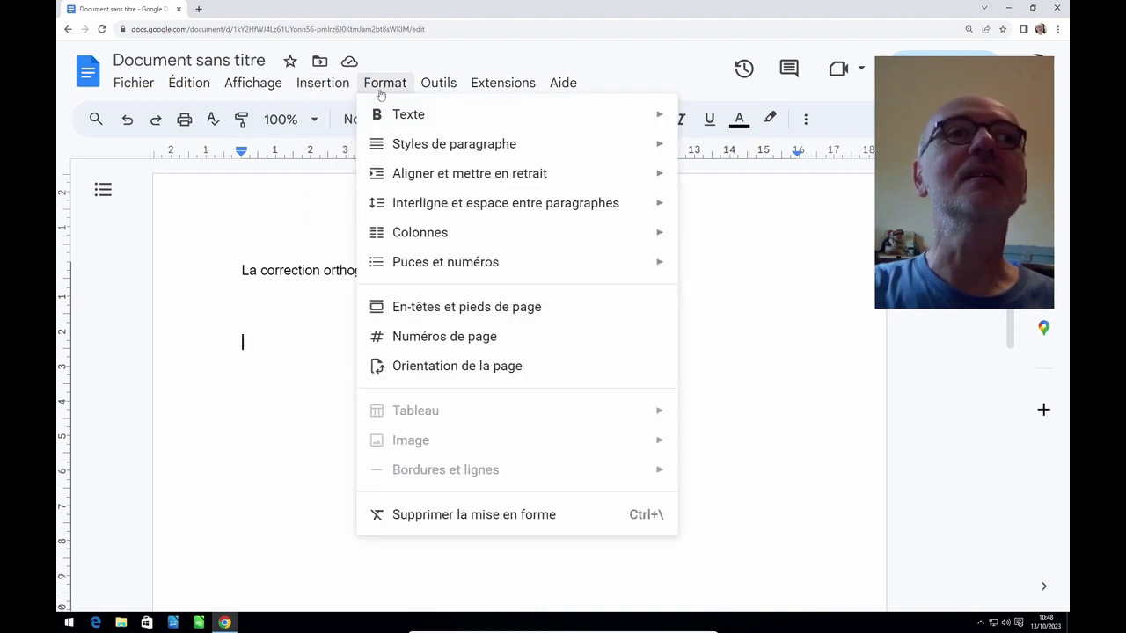
# Open voice typing in French and dictate a paragraph a few lines below the sentence
pyautogui.moveTo(253, 82)
pyautogui.click(304, 447)
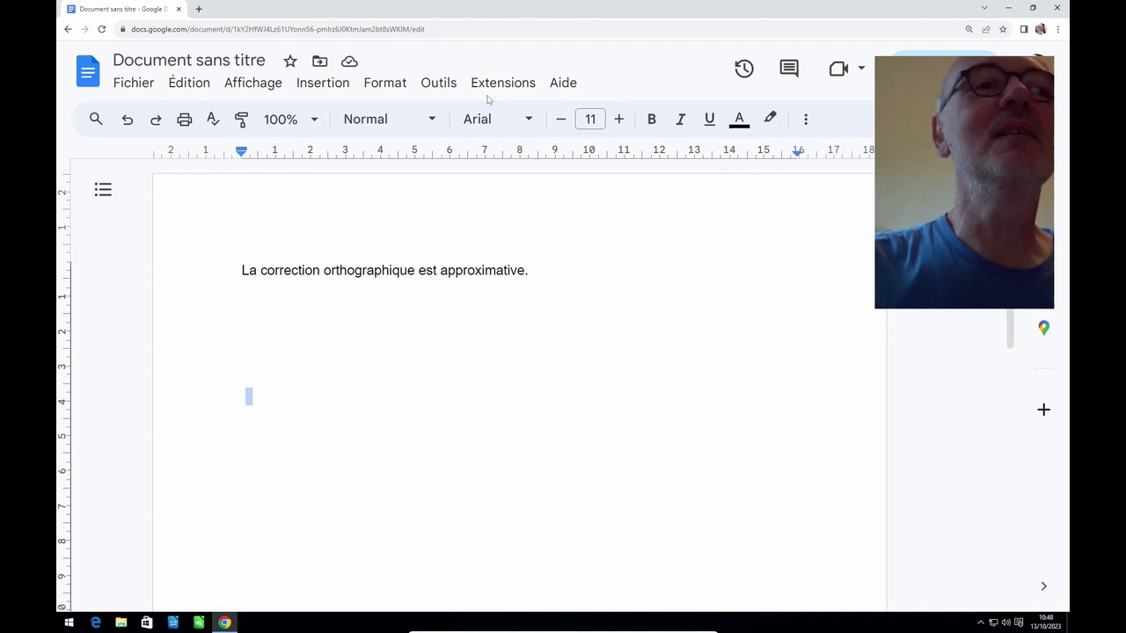
pyautogui.click(438, 86)
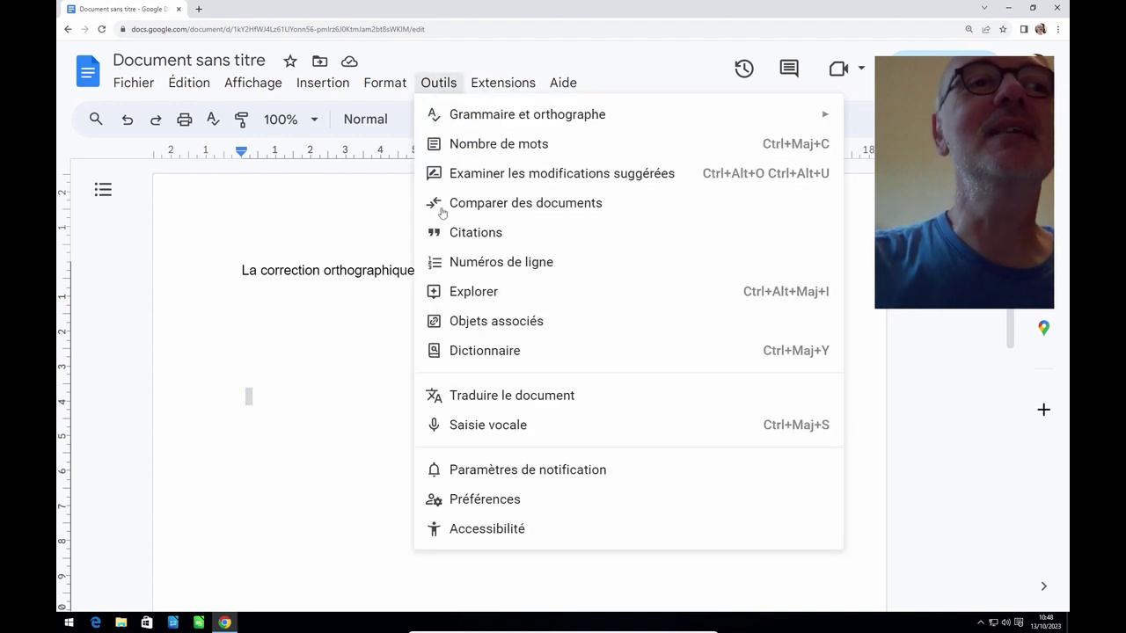
pyautogui.click(470, 426)
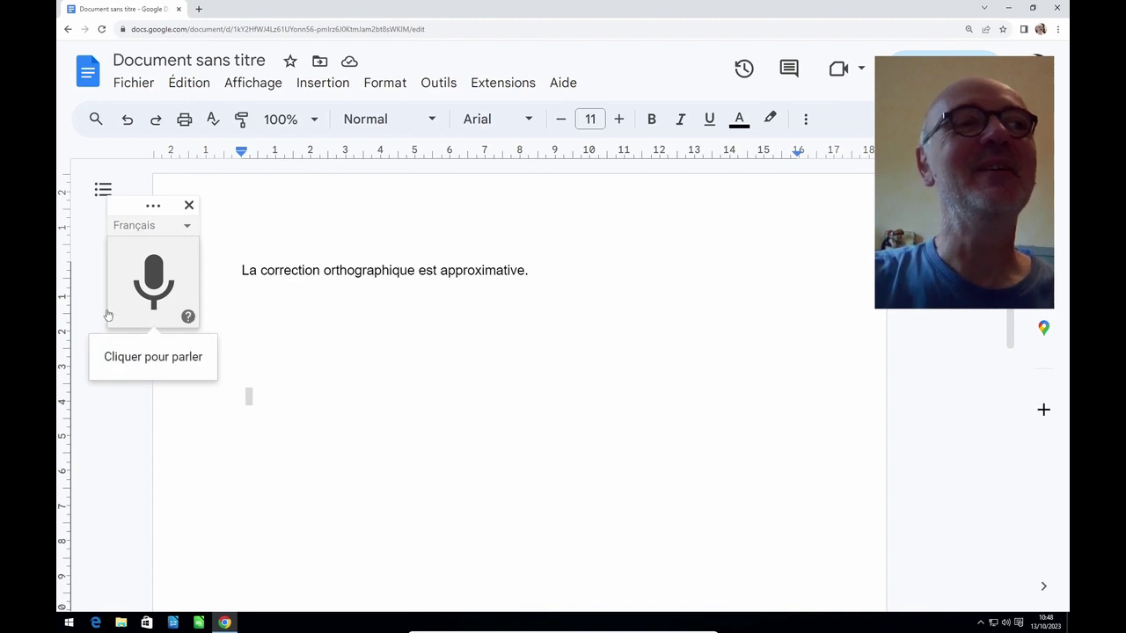
pyautogui.click(134, 297)
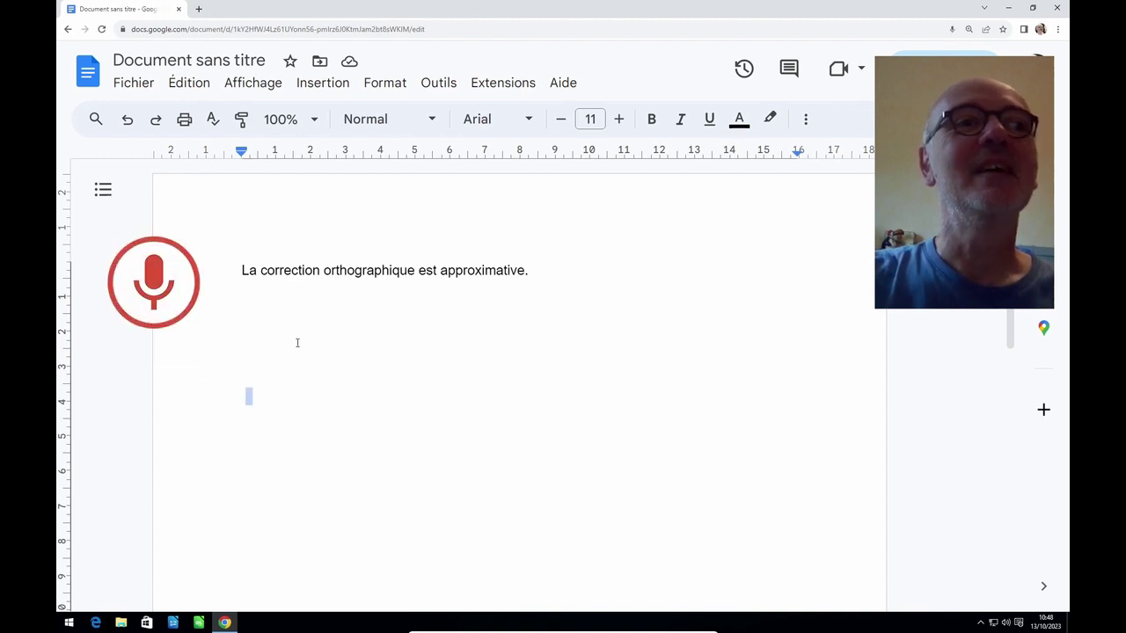
pyautogui.click(275, 377)
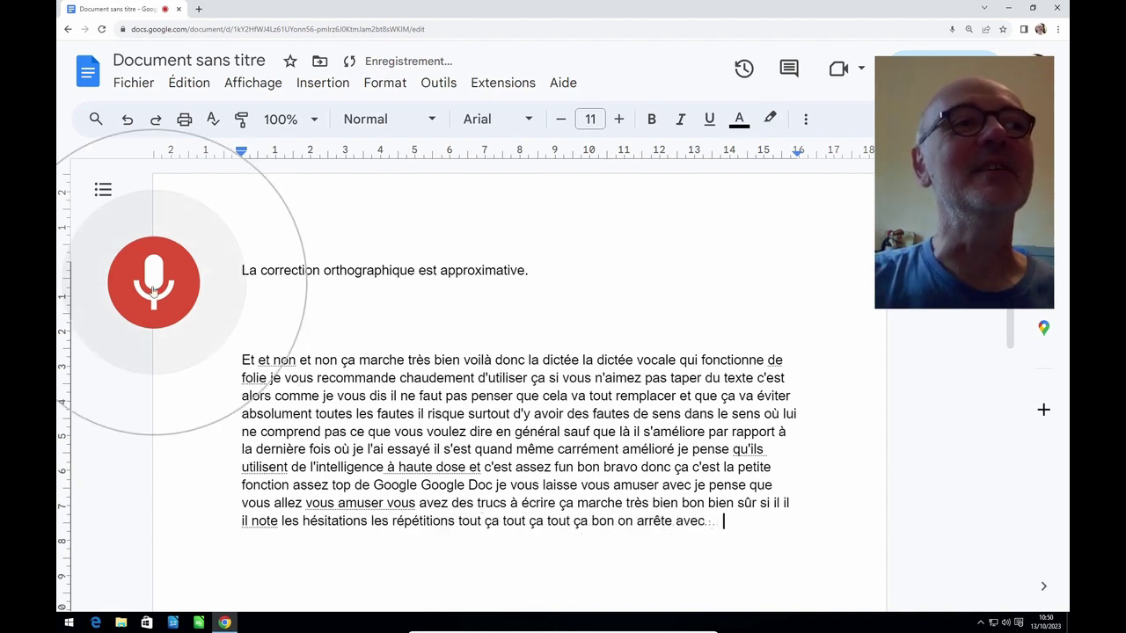
# Stop the voice dictation and switch from the browser to a blank LibreOffice Writer document
pyautogui.click(154, 296)
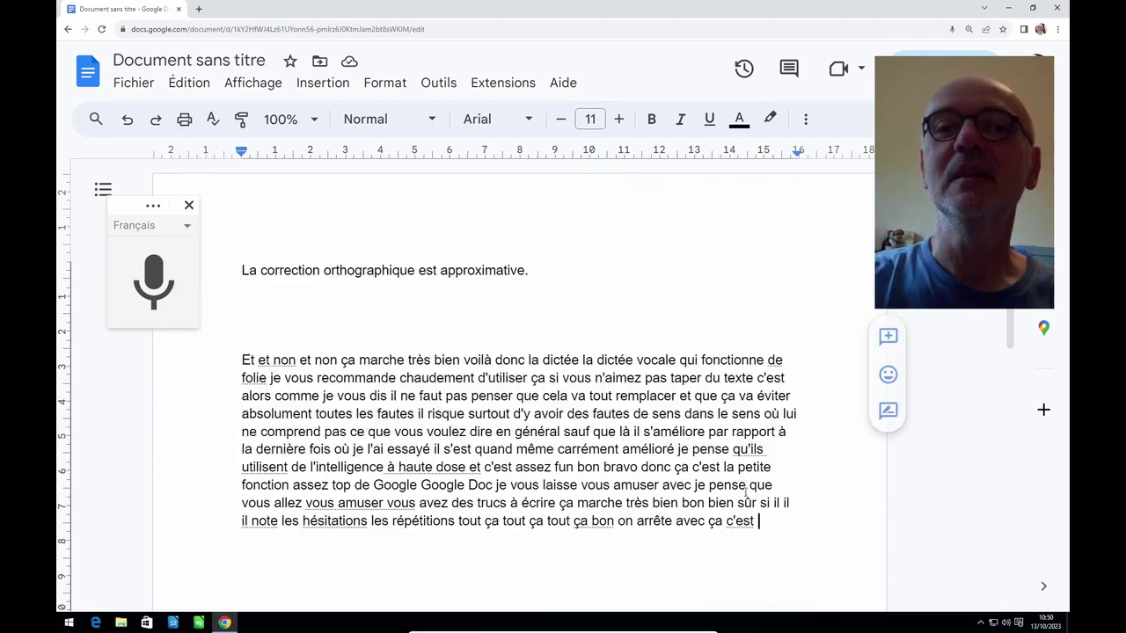
pyautogui.click(1056, 7)
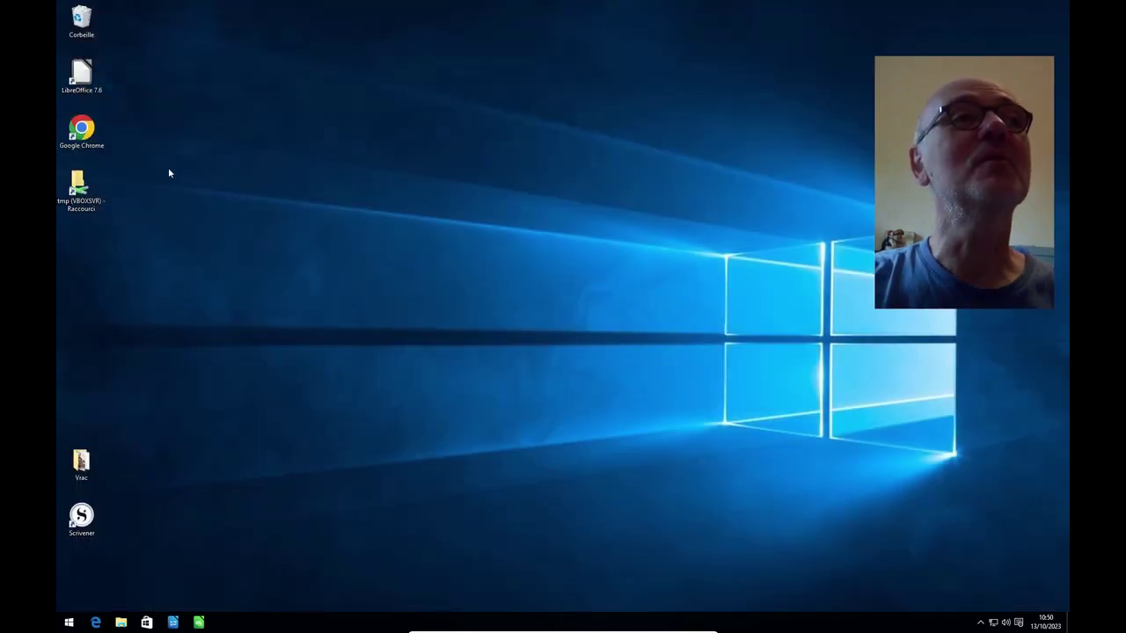
pyautogui.doubleClick(82, 78)
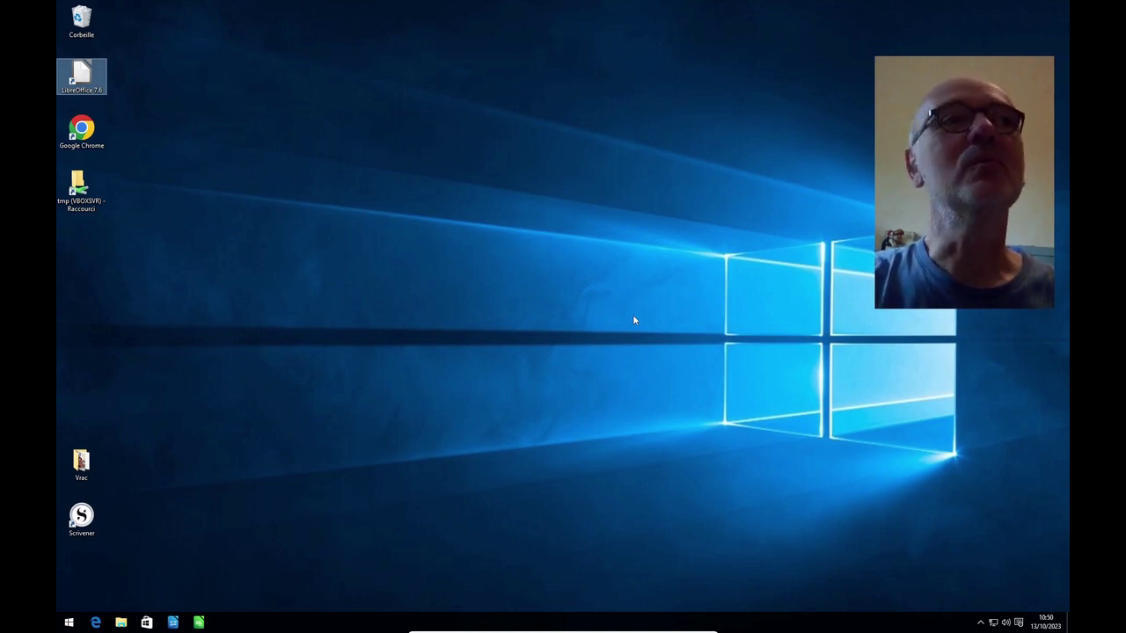
pyautogui.press('Return')
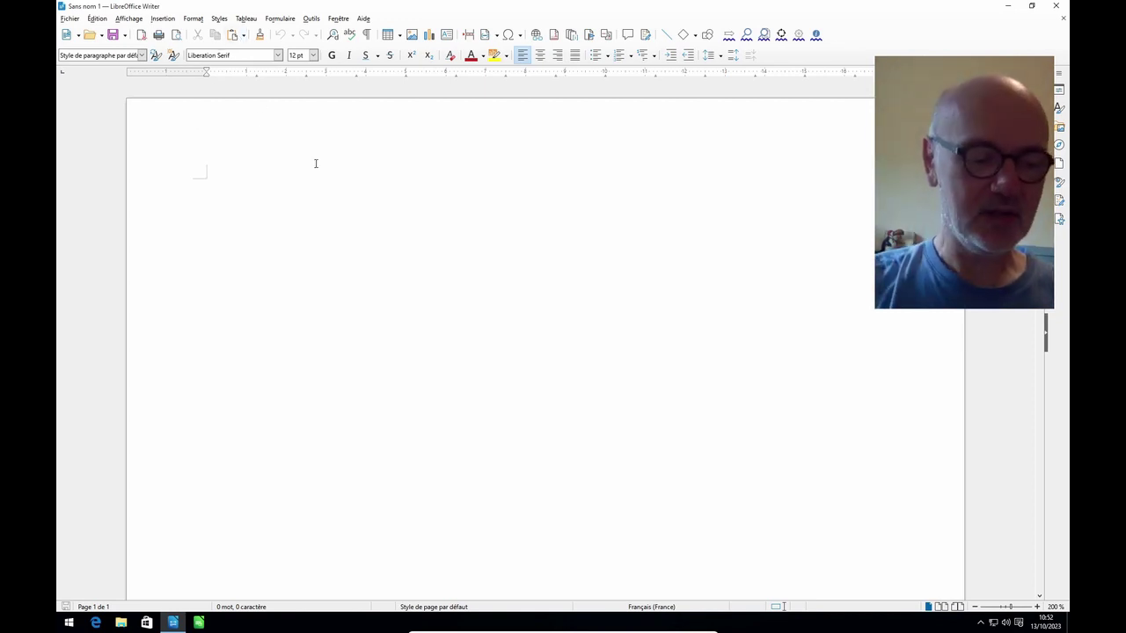
# Write the test sentence "J'ai installés un correcteur grammatikal !" in the blank document and start a new line below it
pyautogui.write('J')
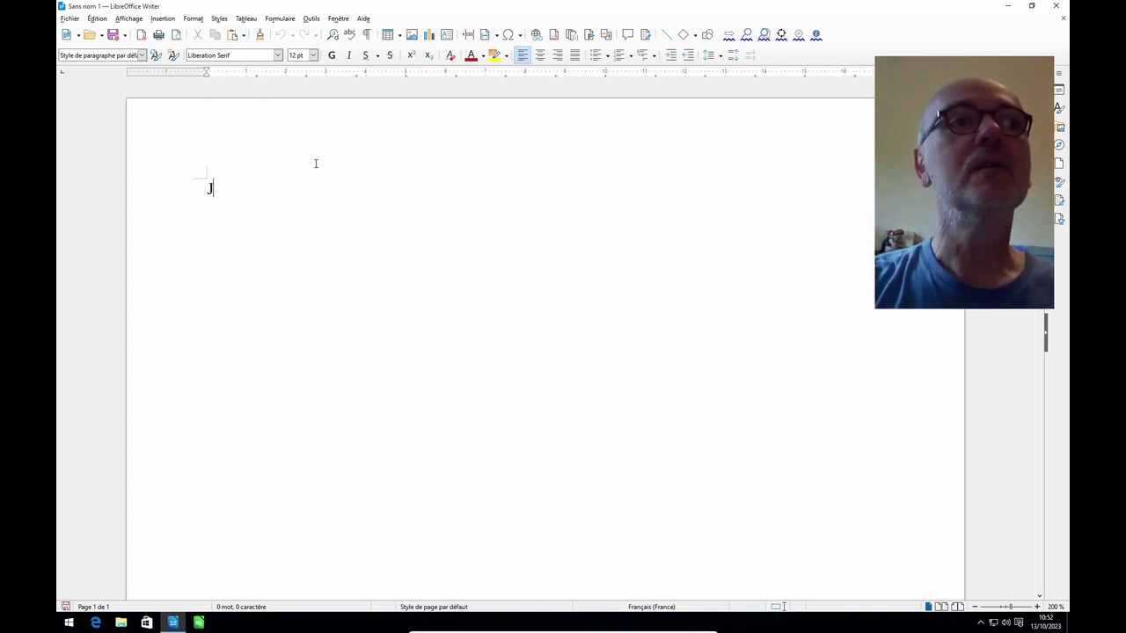
pyautogui.write("'ai instal")
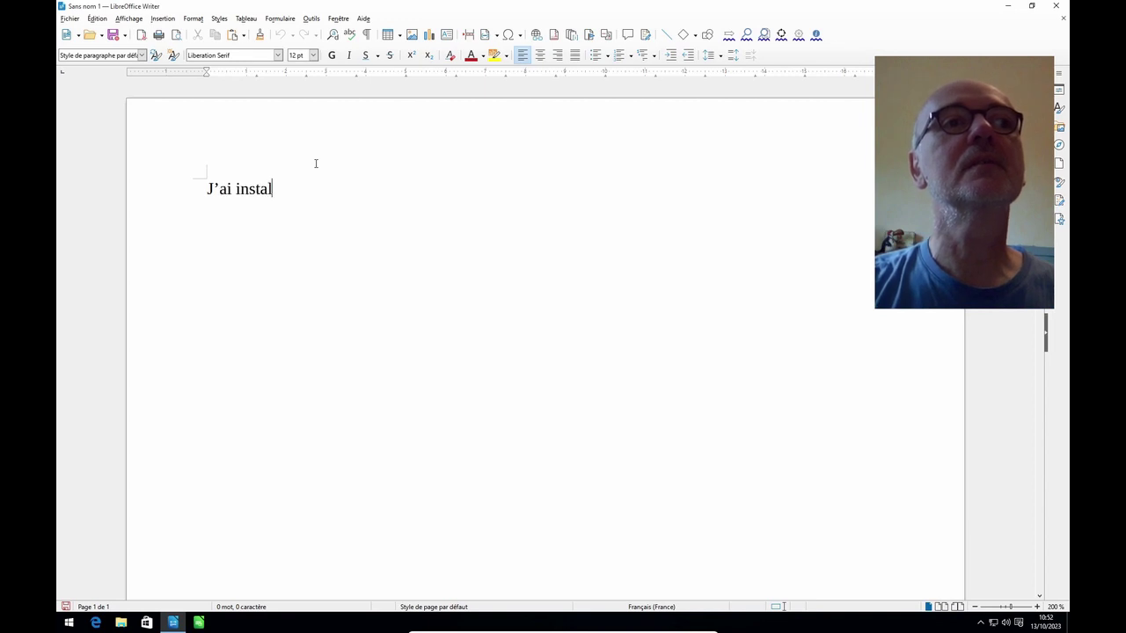
pyautogui.write('lés un co')
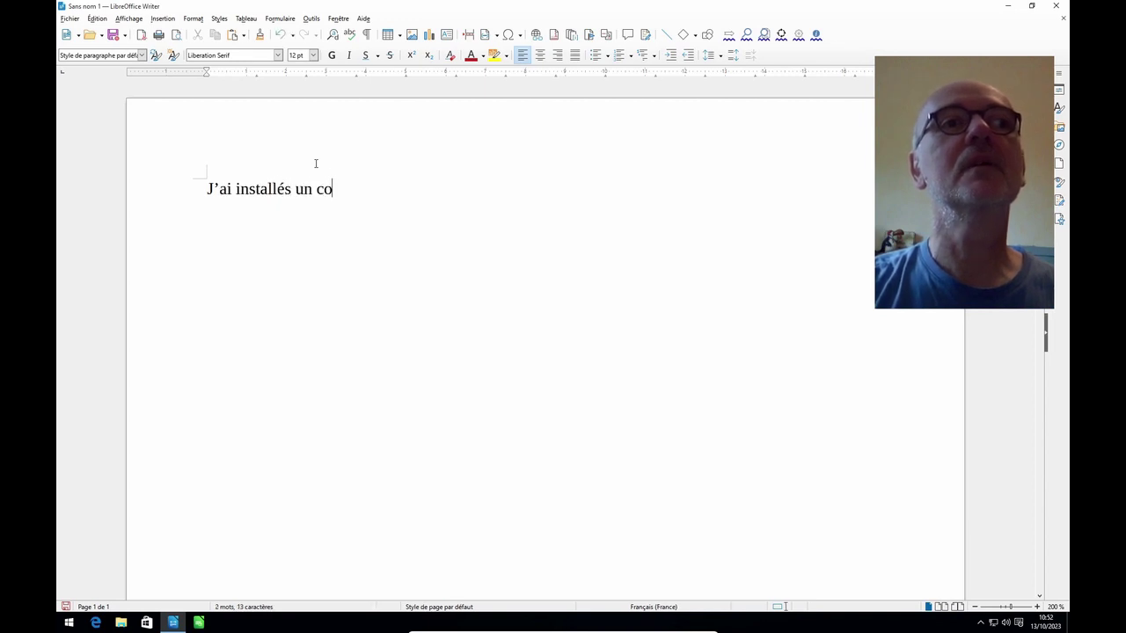
pyautogui.write('rrecteur gra')
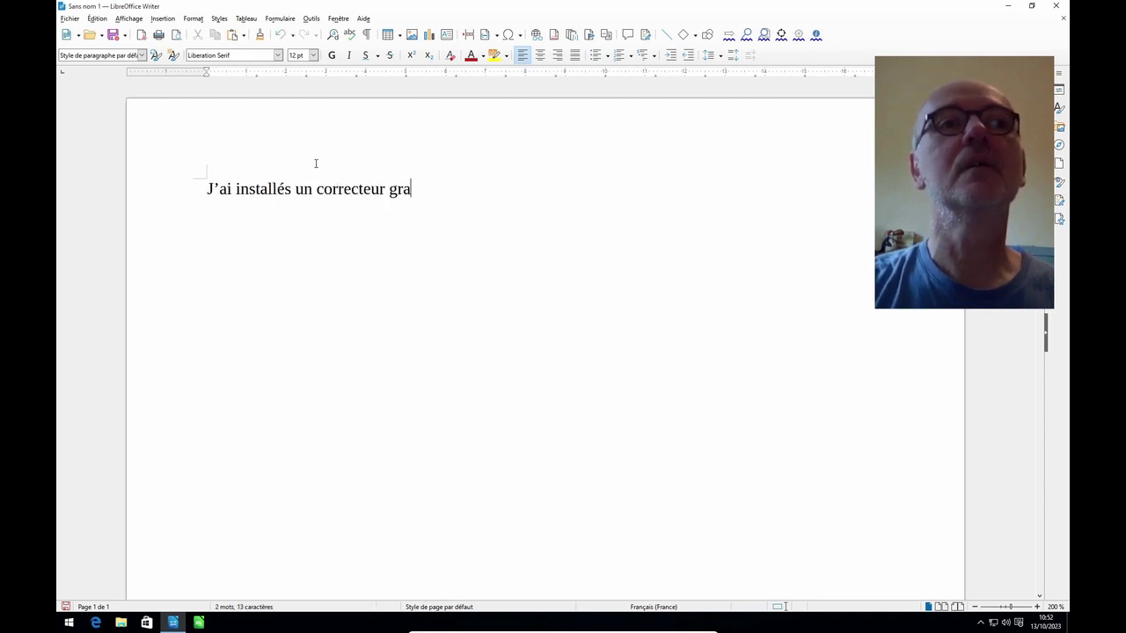
pyautogui.write('mmatika')
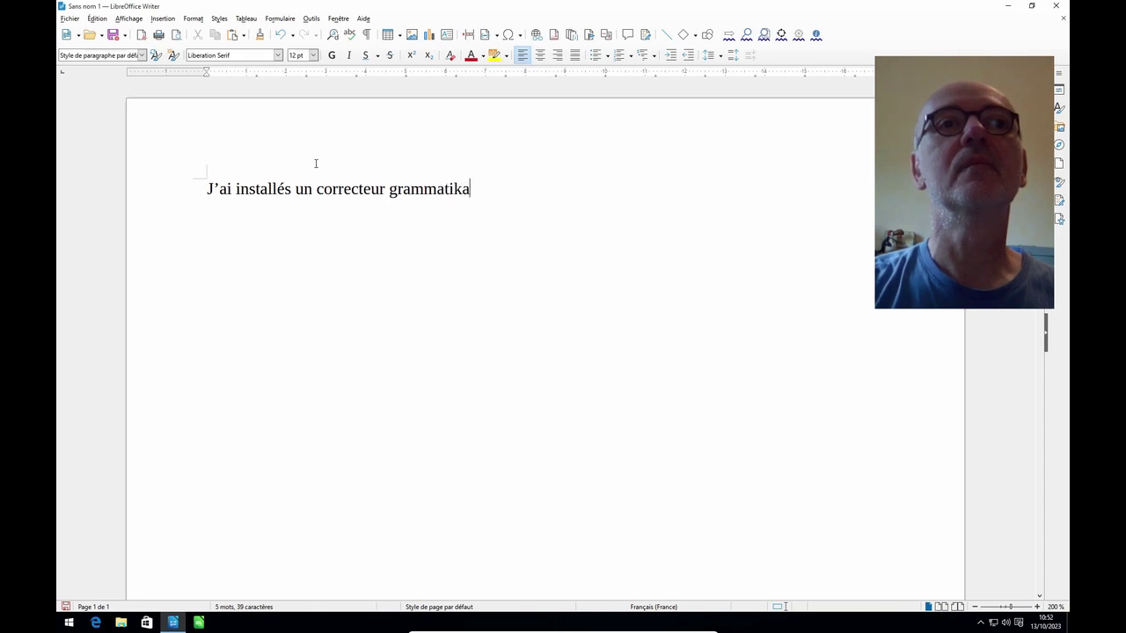
pyautogui.write('l !')
pyautogui.press('Return')
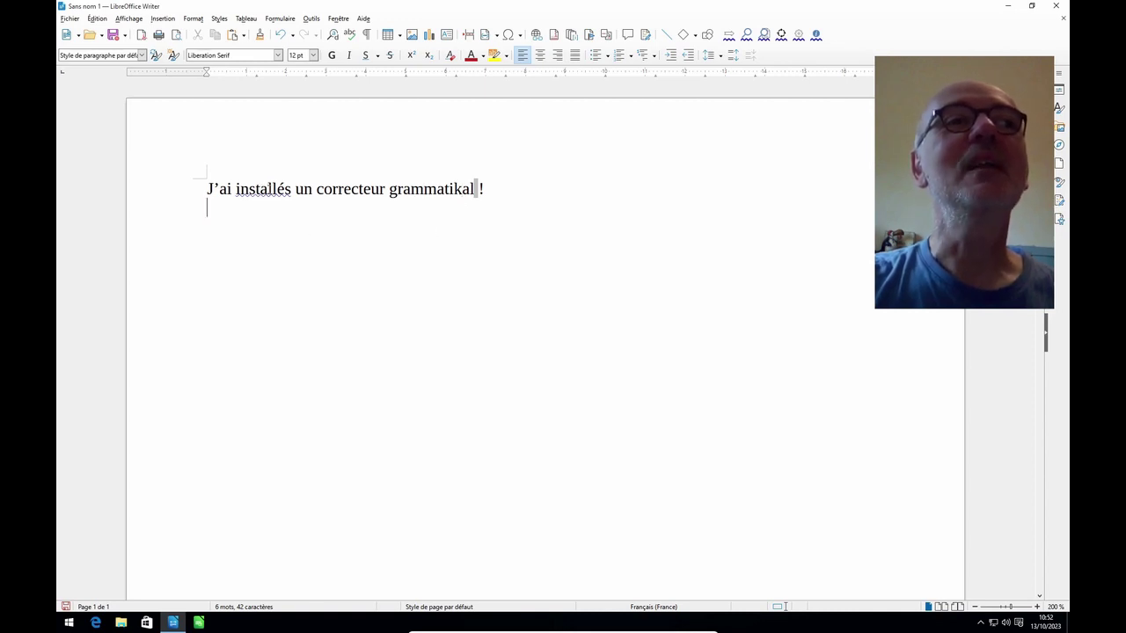
# Display the grammar explanation and correction suggestions for the flagged word "installés" in the sentence
pyautogui.doubleClick(264, 189)
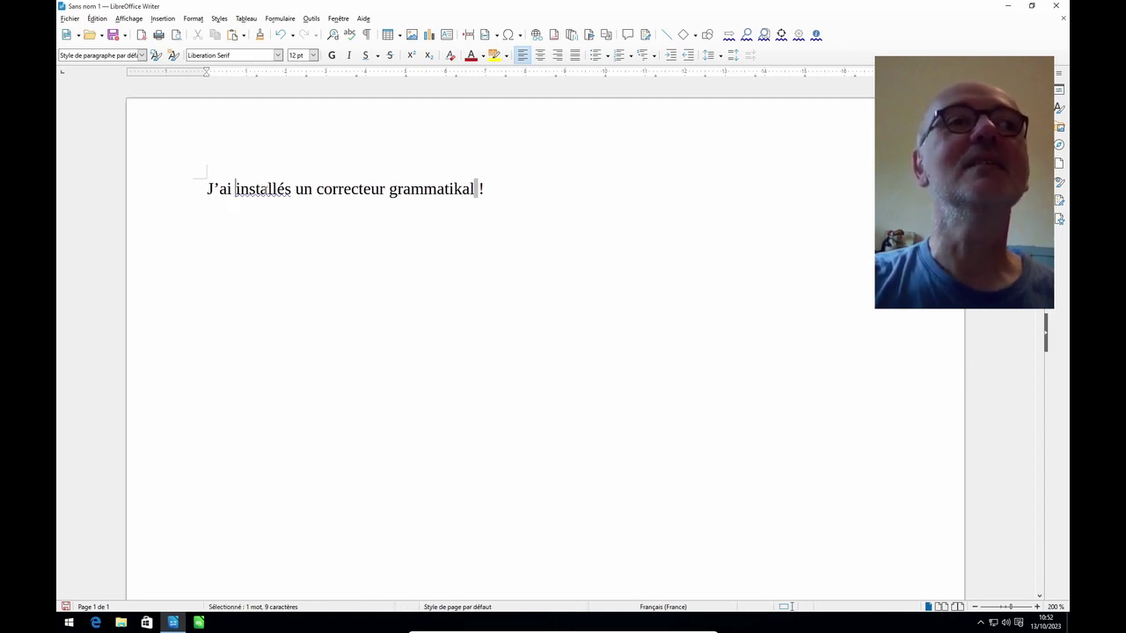
pyautogui.rightClick(259, 193)
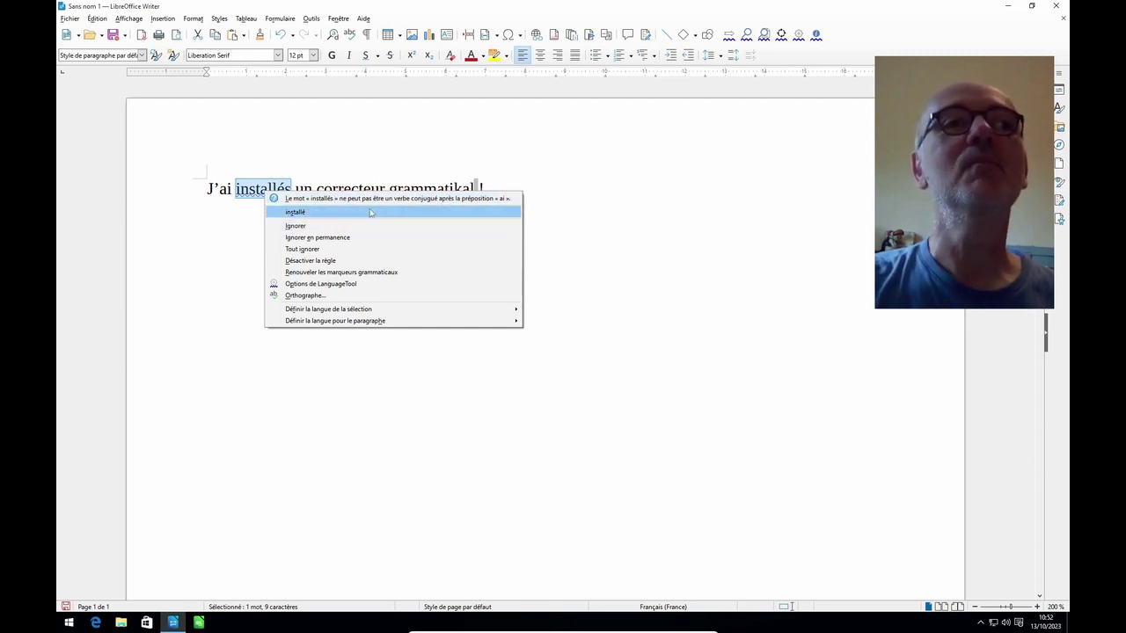
pyautogui.click(257, 190)
pyautogui.rightClick(266, 193)
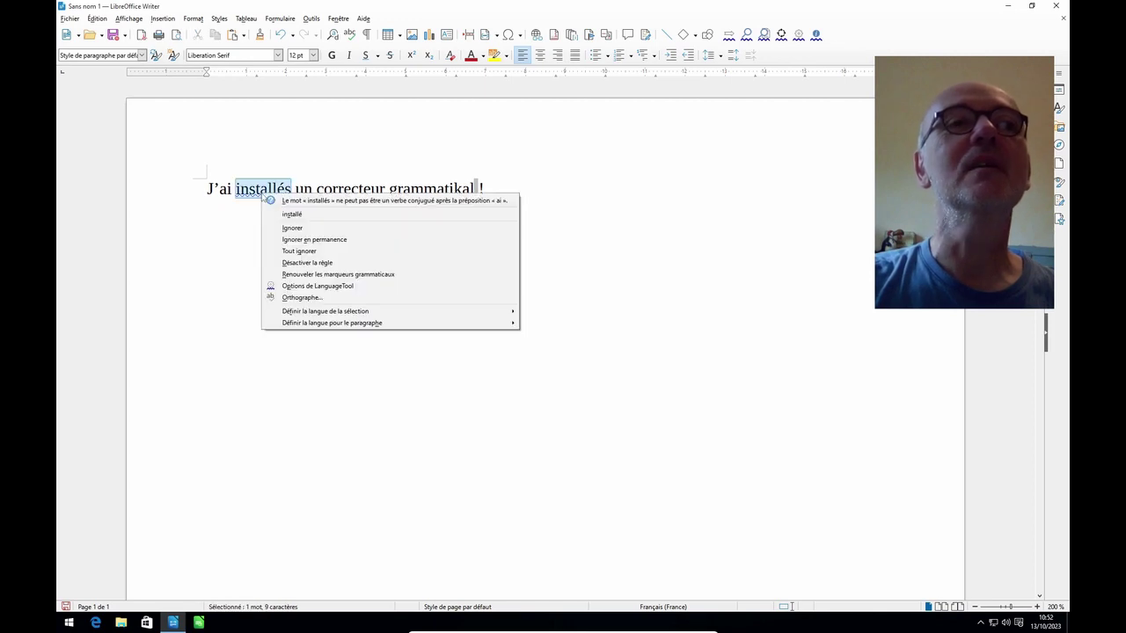